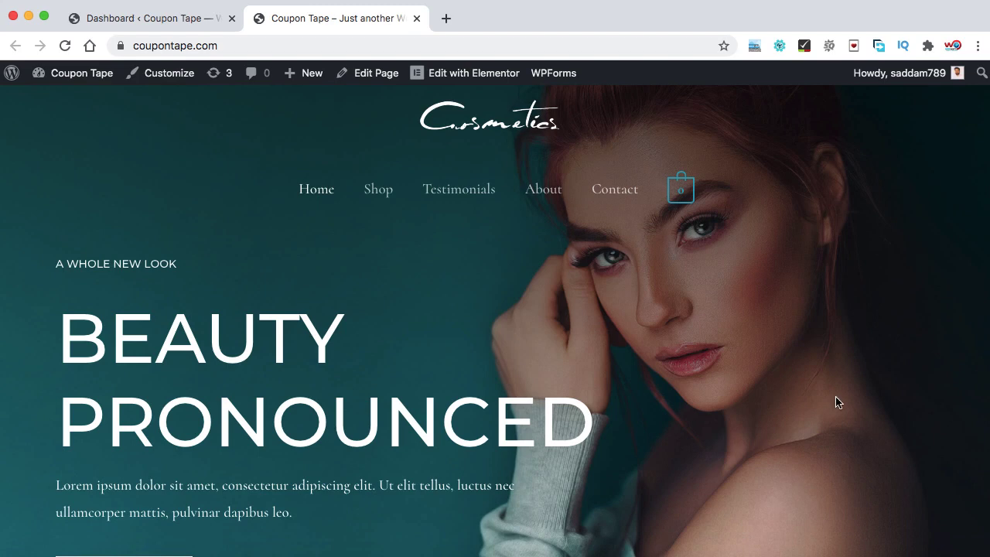
scroll(835, 402, down, 4)
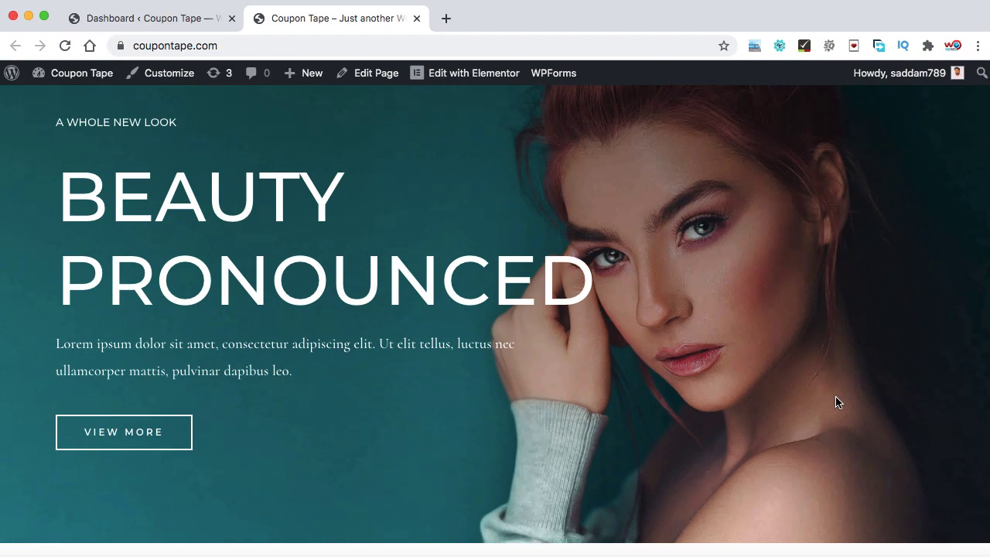
scroll(835, 402, down, 5)
scroll(835, 402, up, 8)
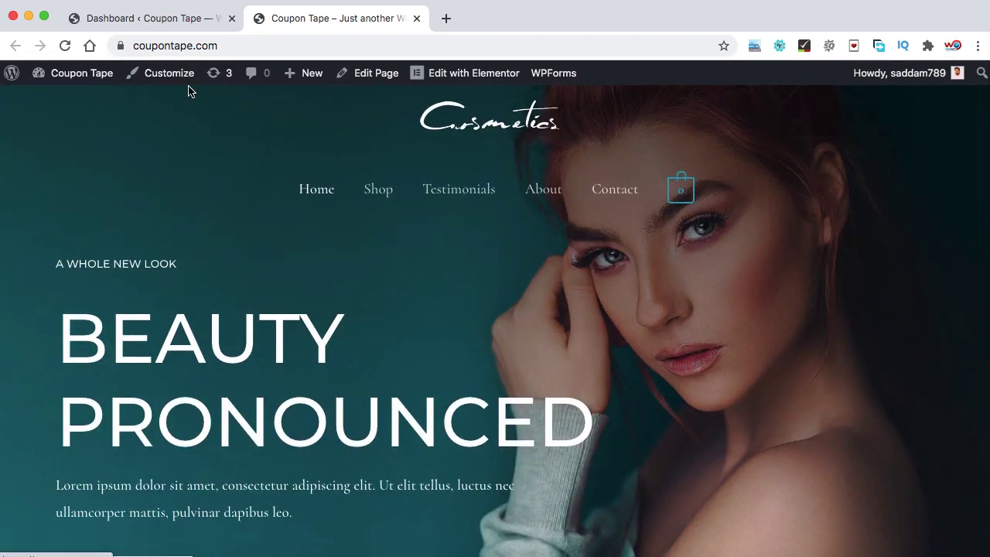
- Switch to the site's WordPress dashboard and open the page for adding new plugins
click(139, 20)
scroll(177, 384, down, 5)
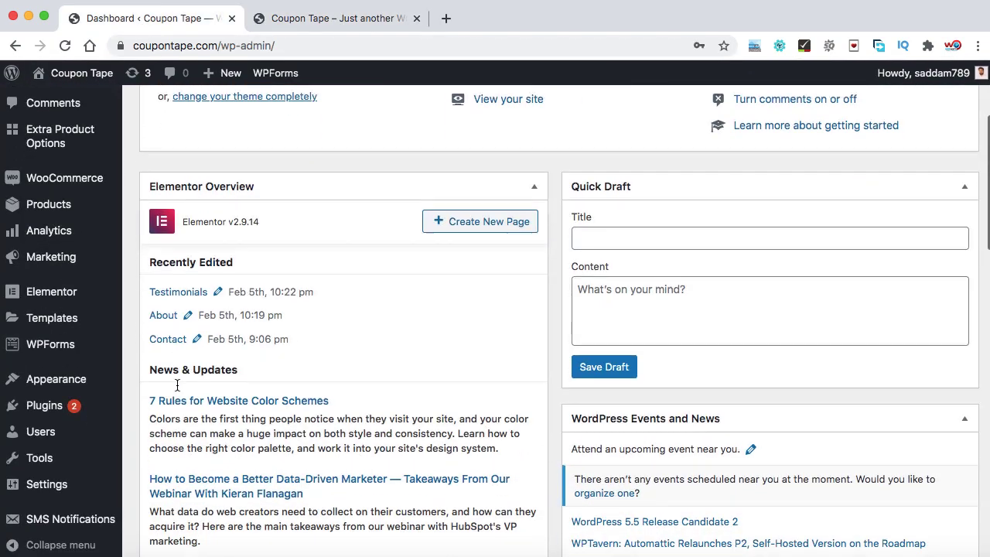
mouse_move(62, 410)
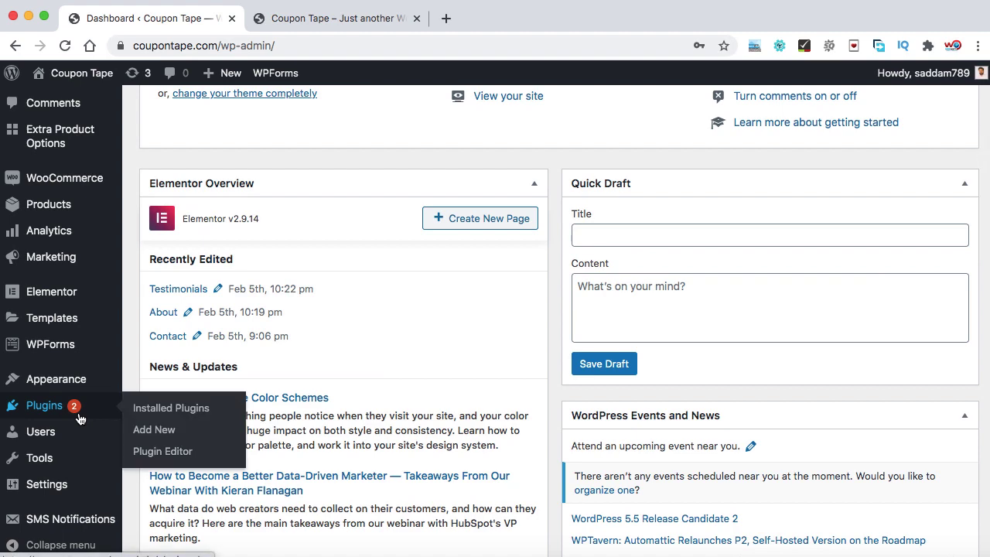
click(155, 432)
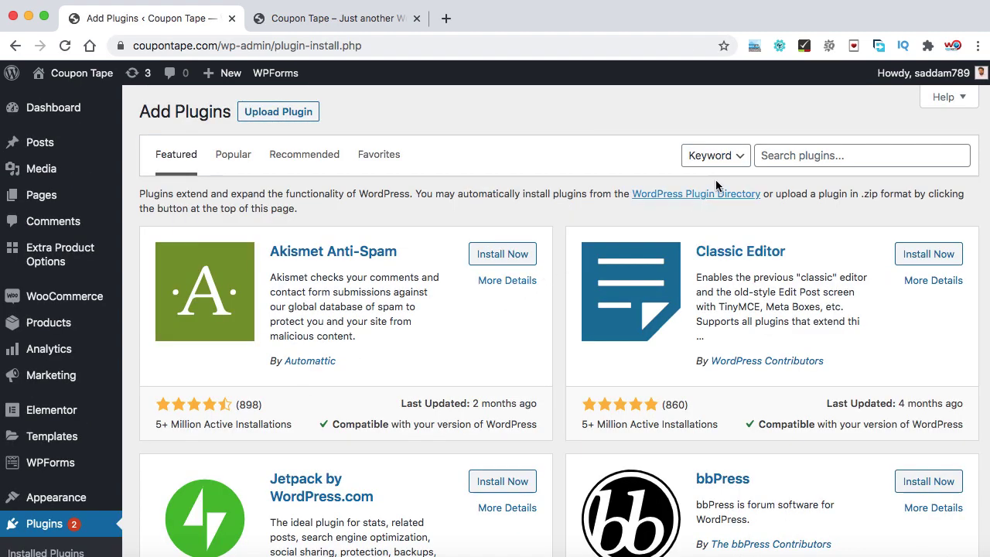
- Find the OneSignal – Web Push Notifications plugin by searching for "onesignal", and install and activate it
click(781, 155)
text(onsi)
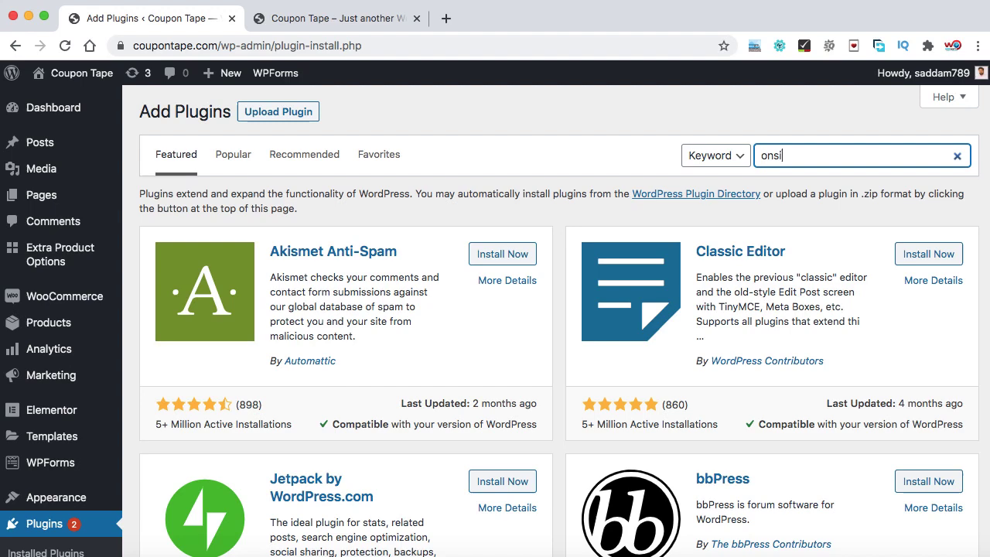
key(BackSpace)
key(BackSpace)
text(esignal)
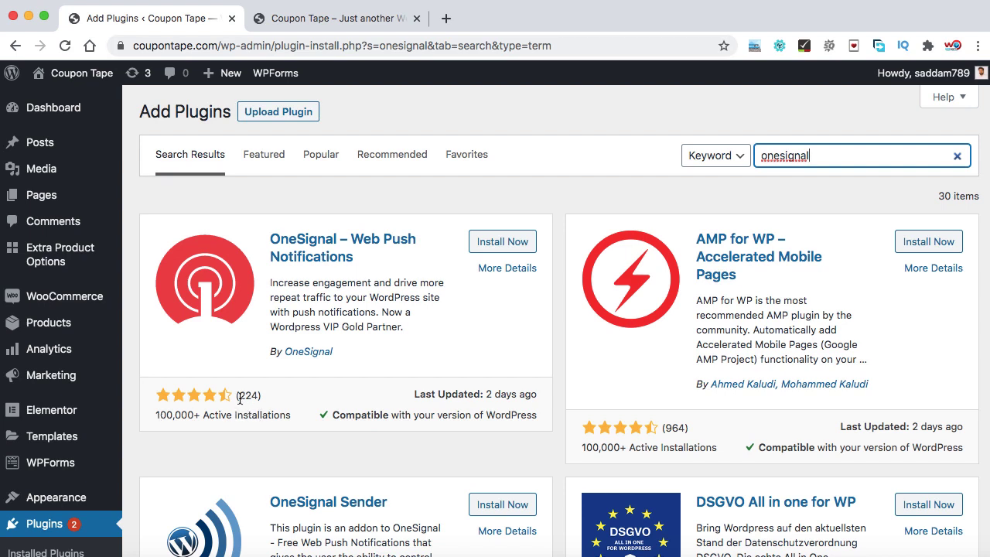
click(511, 242)
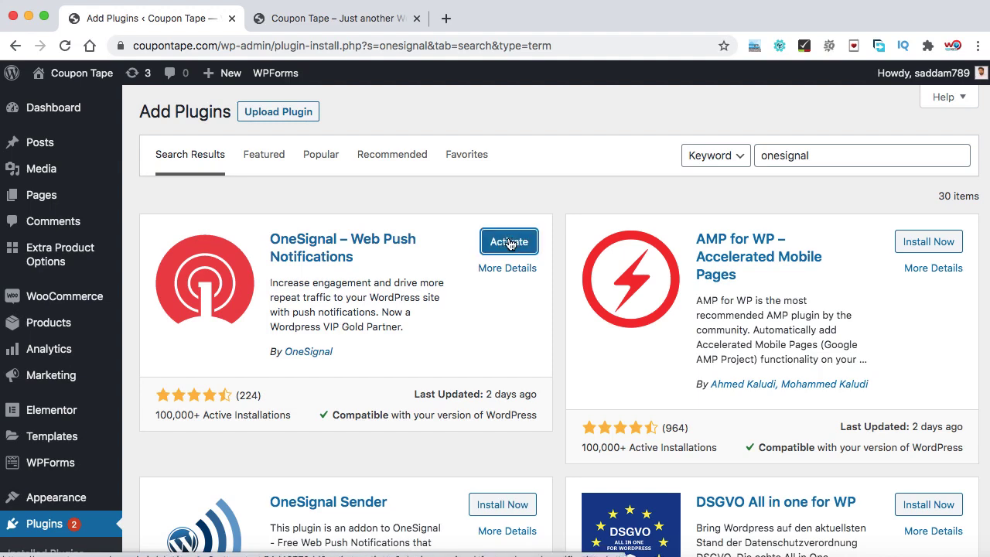
click(511, 242)
- Open the OneSignal Push plugin's setup page and go to its overview instructions
scroll(437, 256, down, 3)
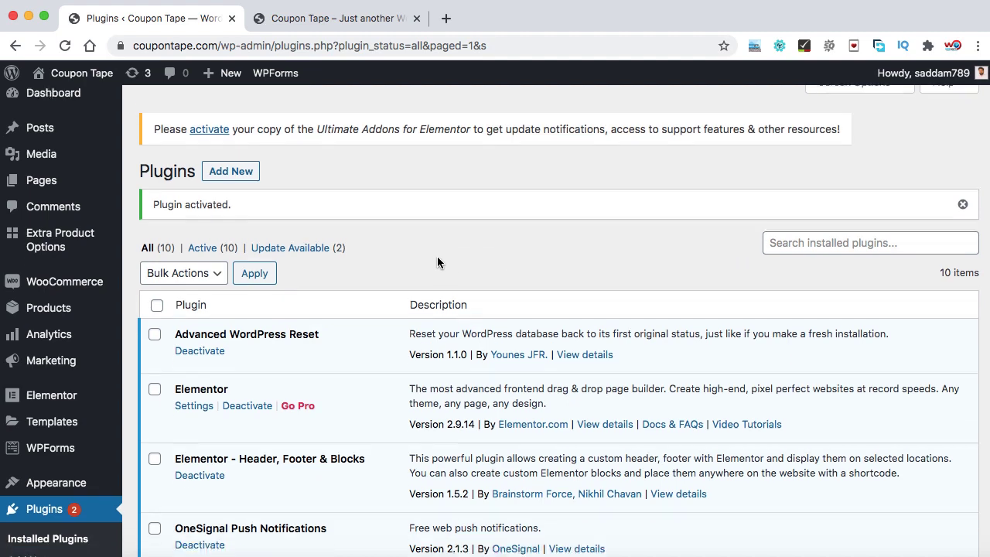
scroll(437, 262, down, 10)
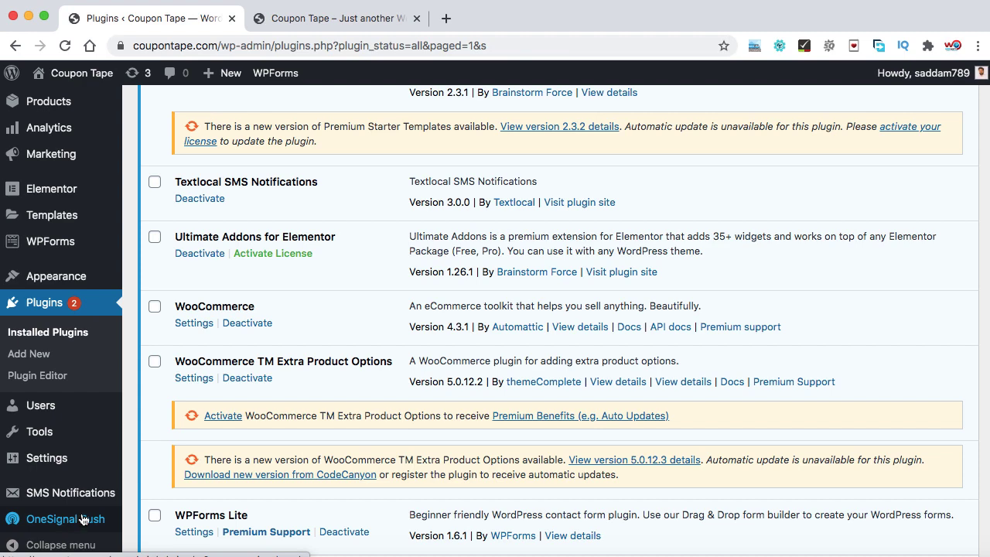
click(83, 519)
scroll(592, 360, down, 4)
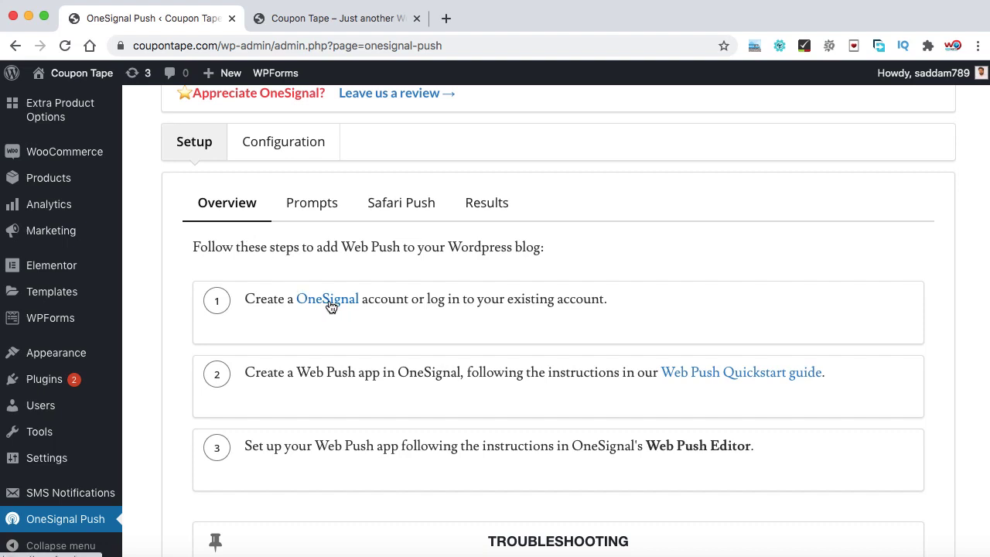
- Open onesignal.com in a new browser tab and get started with the free service
click(445, 18)
text(onesg)
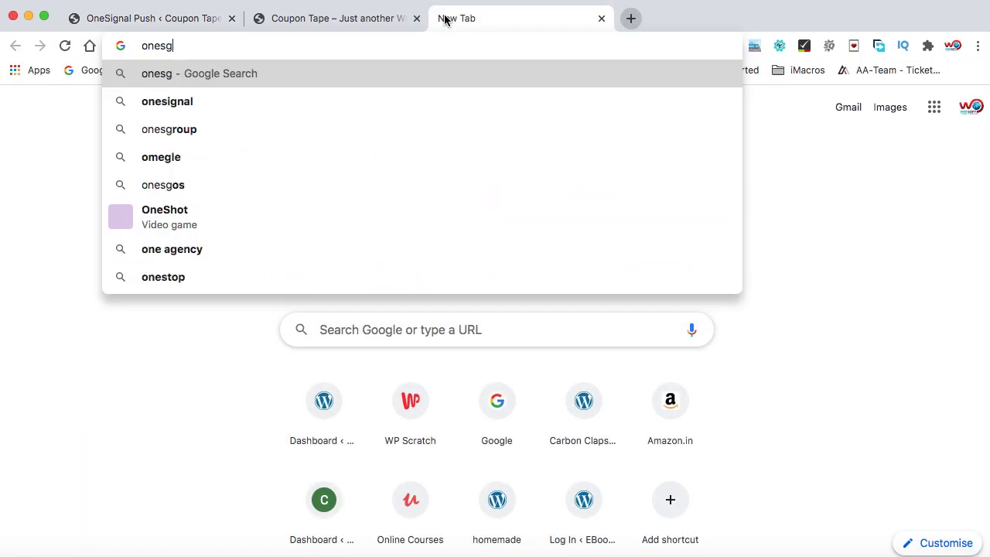
key(BackSpace)
text(ignal.com)
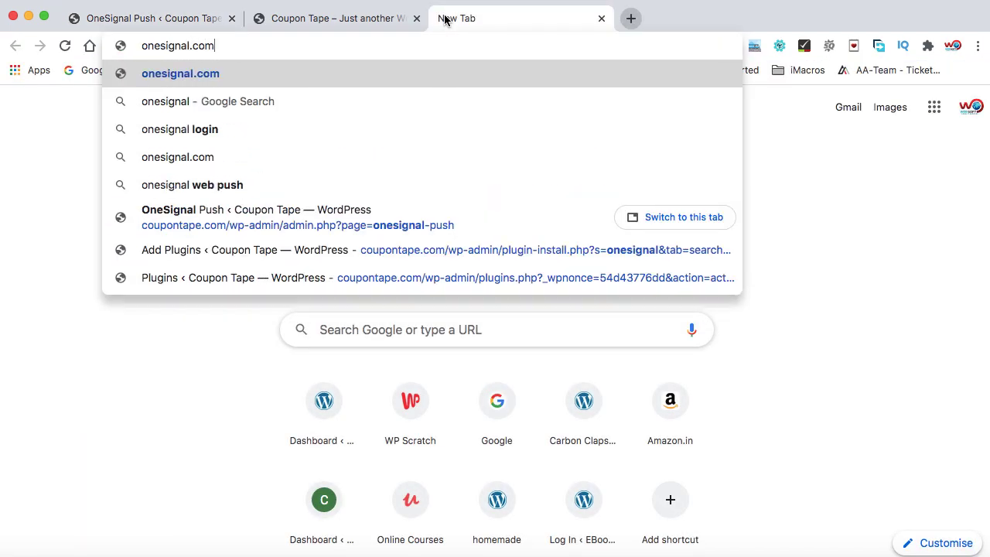
key(Return)
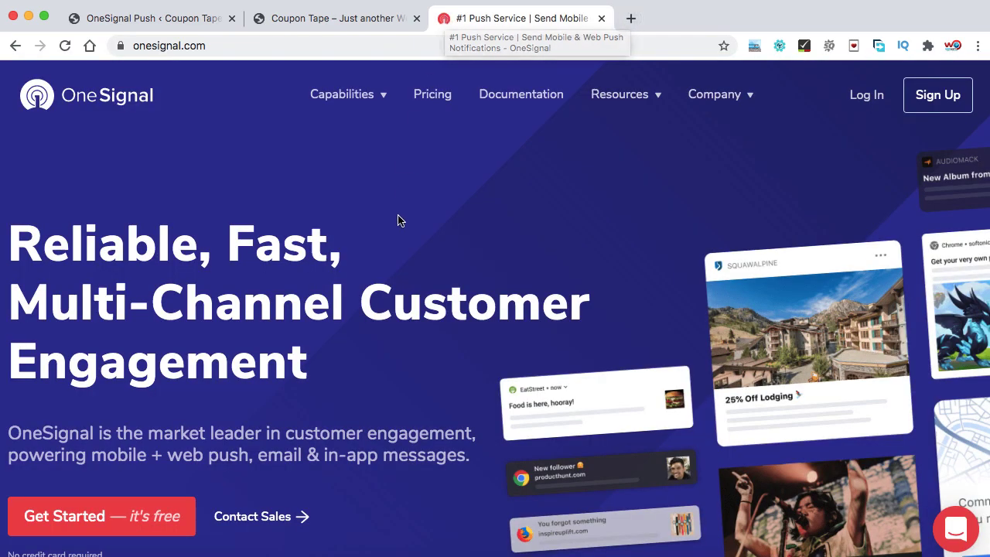
scroll(400, 219, down, 3)
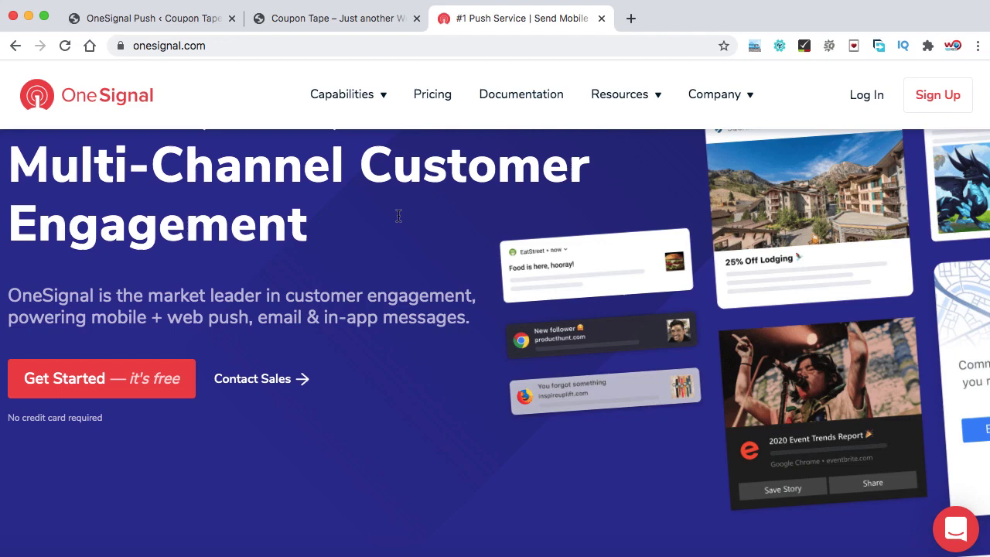
scroll(399, 216, up, 2)
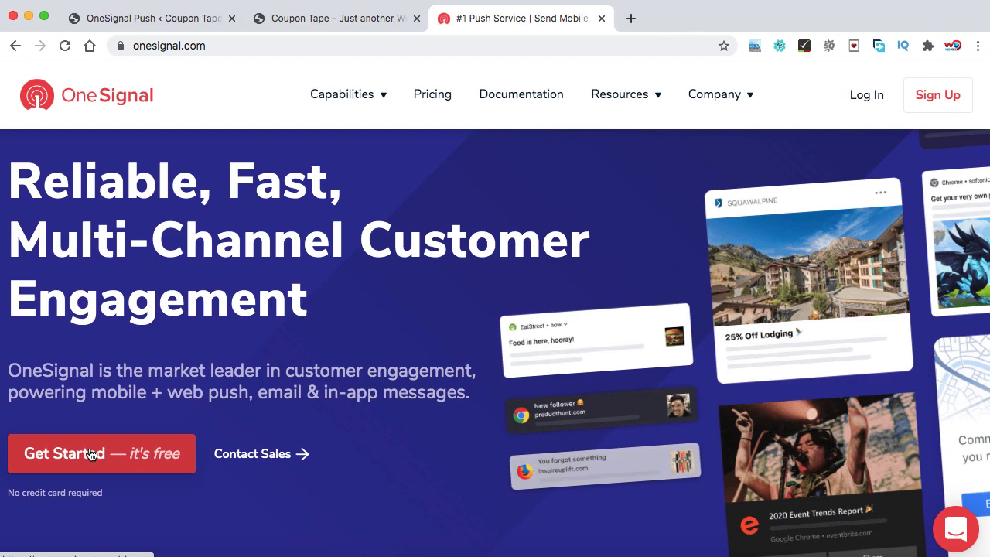
click(91, 454)
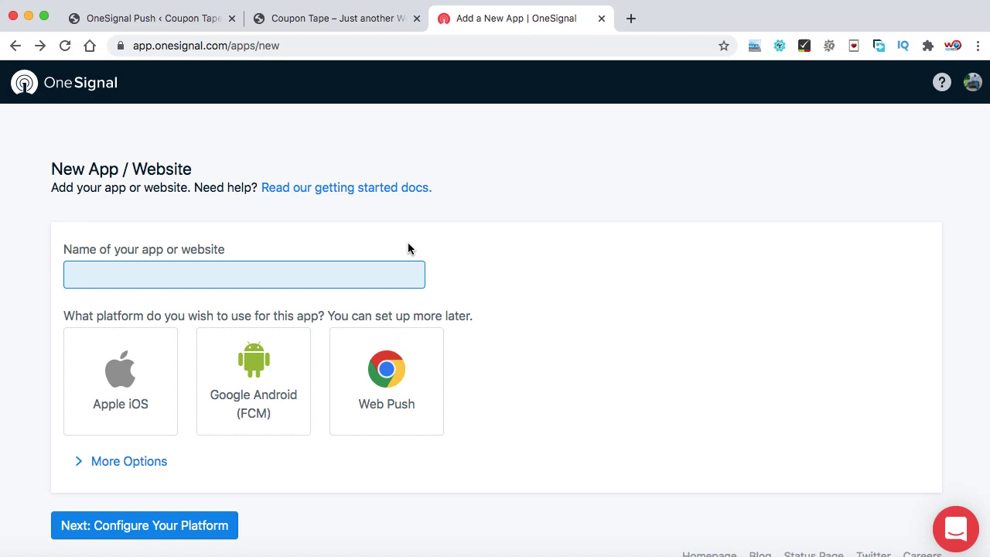
- Create a new OneSignal app named "Coupon Tape" for the Web Push platform and proceed to configuring it
text(CoupongTape)
click(384, 385)
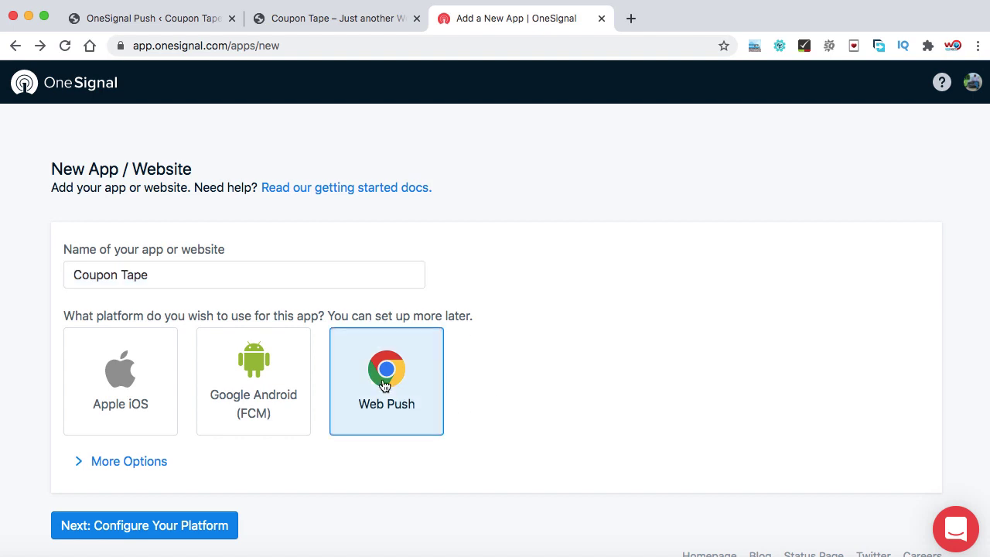
click(159, 526)
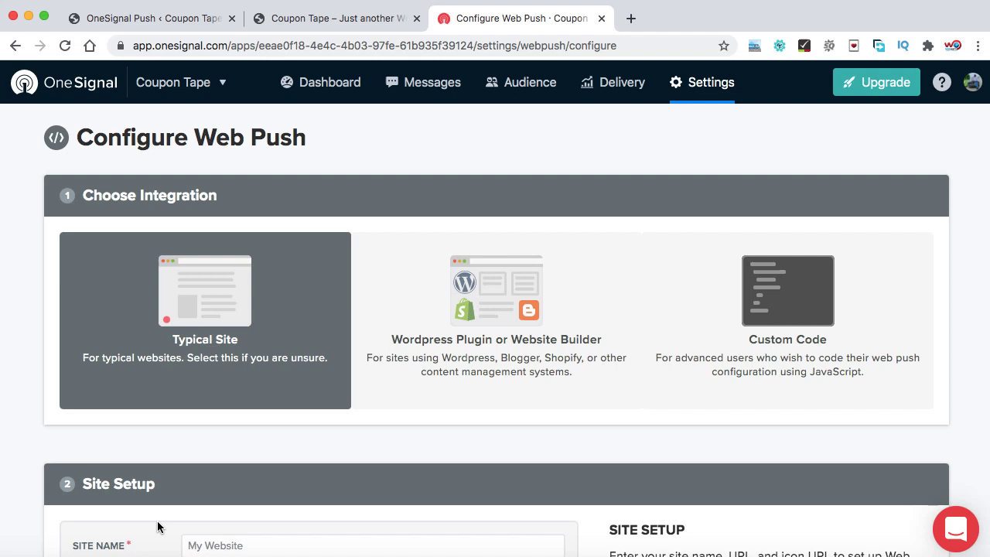
- Choose the Wordpress Plugin or Website Builder integration with WordPress as the CMS
scroll(429, 376, down, 1)
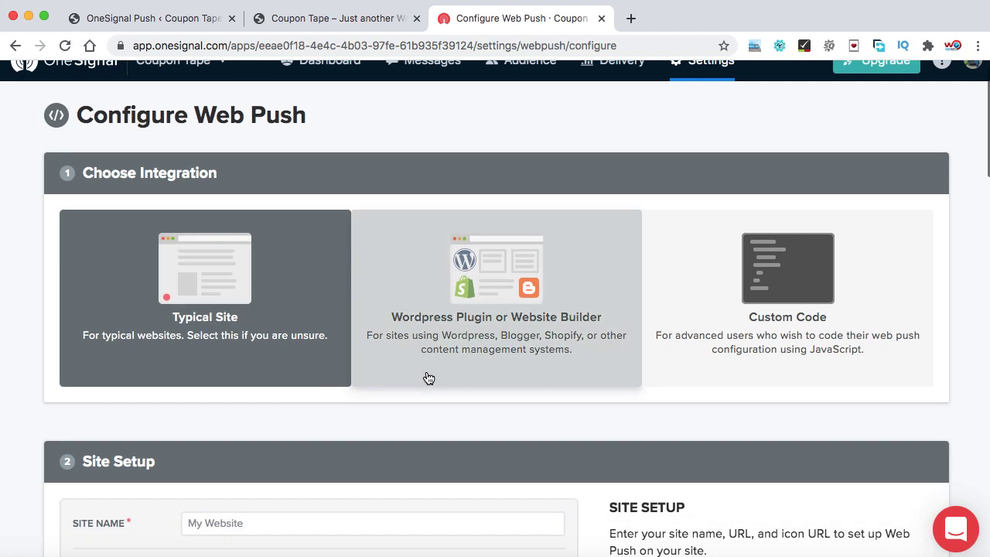
click(500, 281)
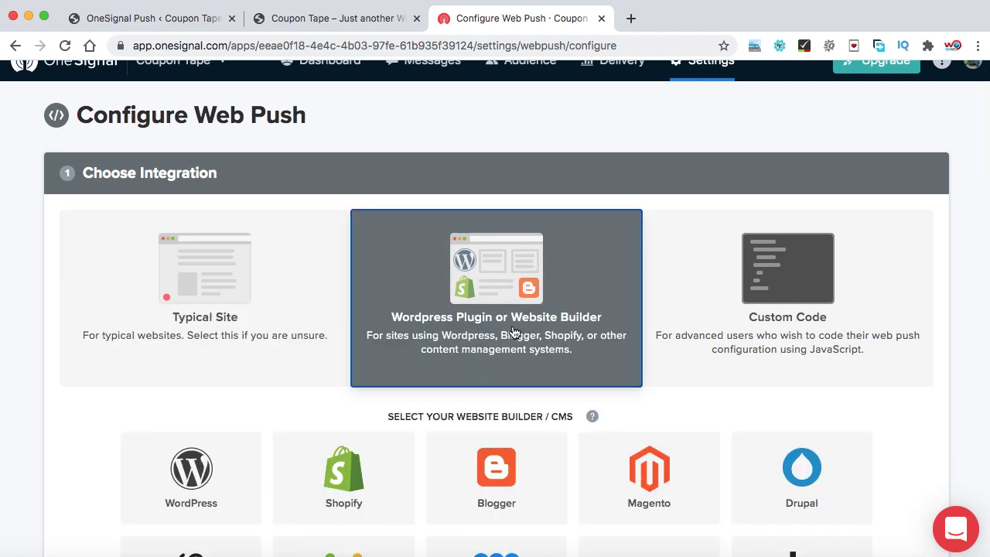
scroll(513, 334, down, 3)
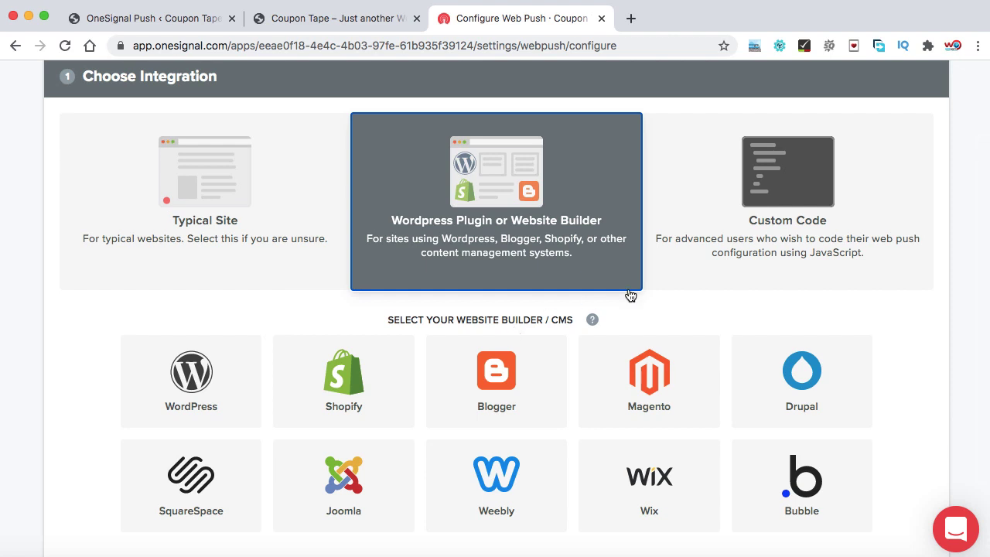
click(192, 390)
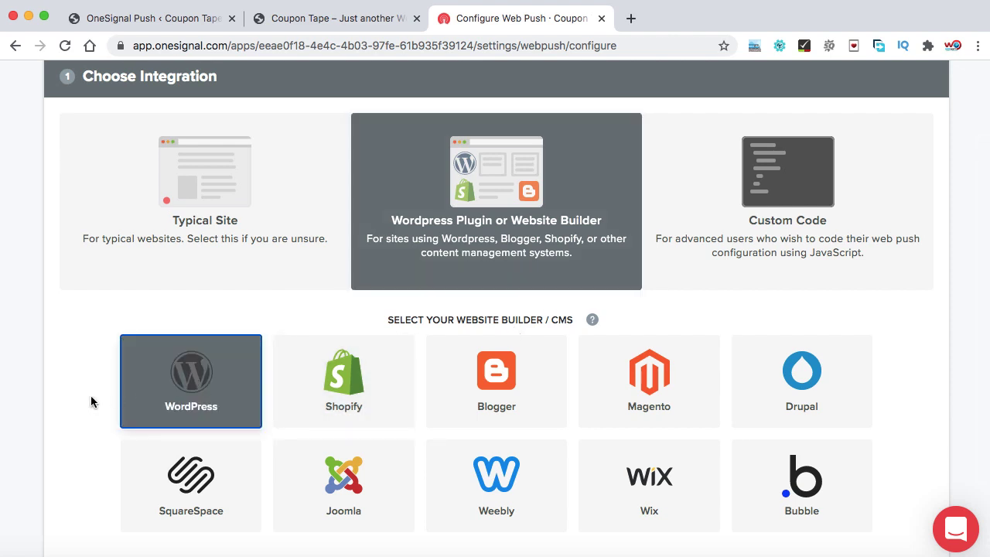
scroll(80, 402, down, 8)
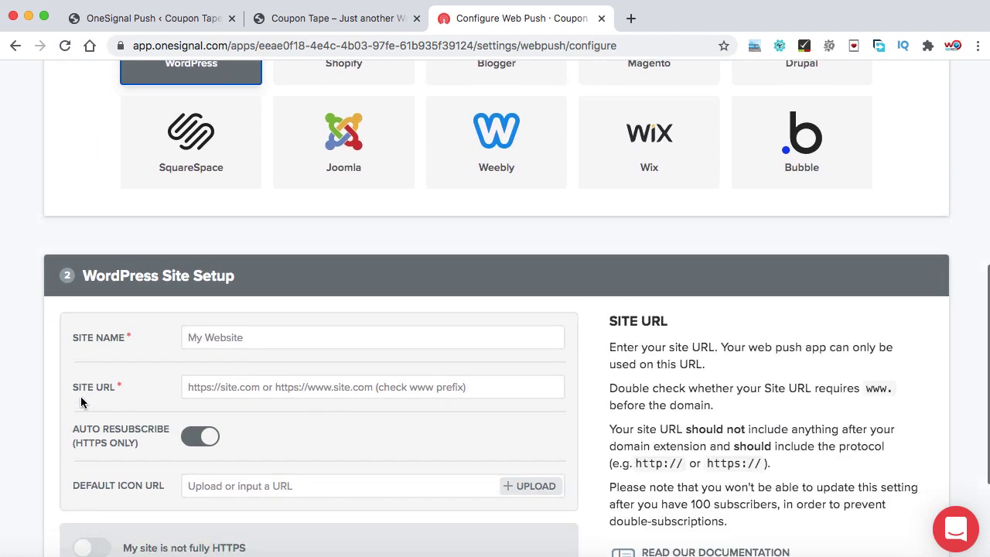
scroll(81, 402, down, 3)
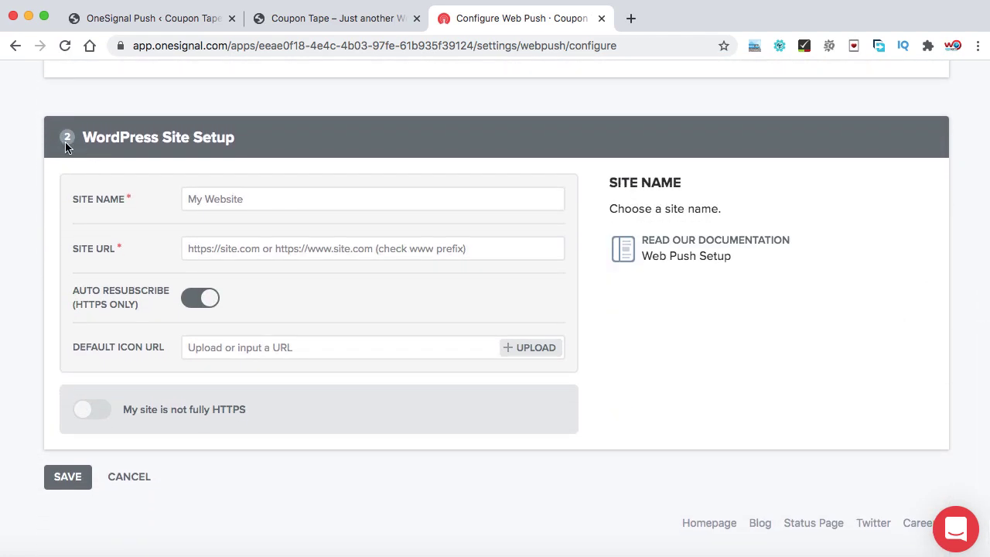
click(220, 195)
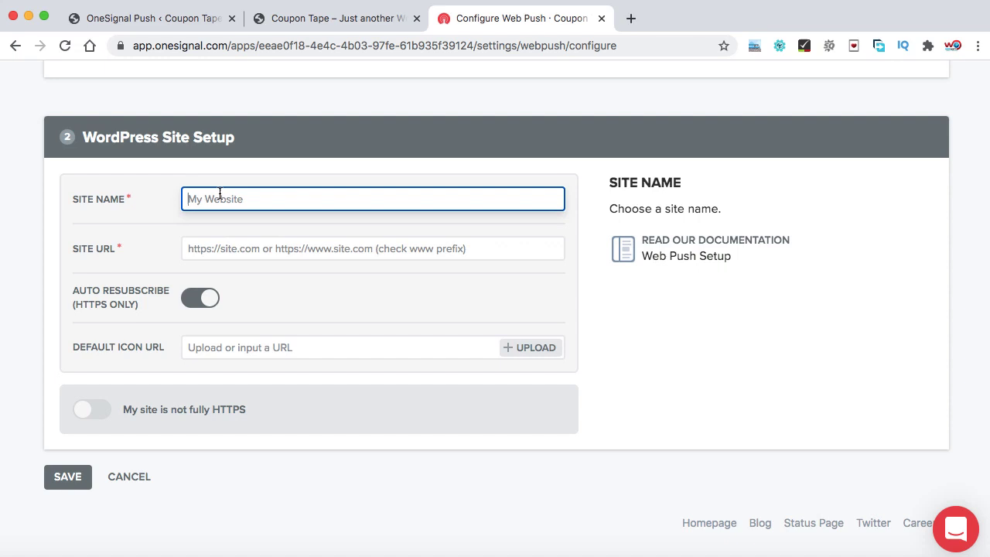
text(Coupon Tape)
click(239, 250)
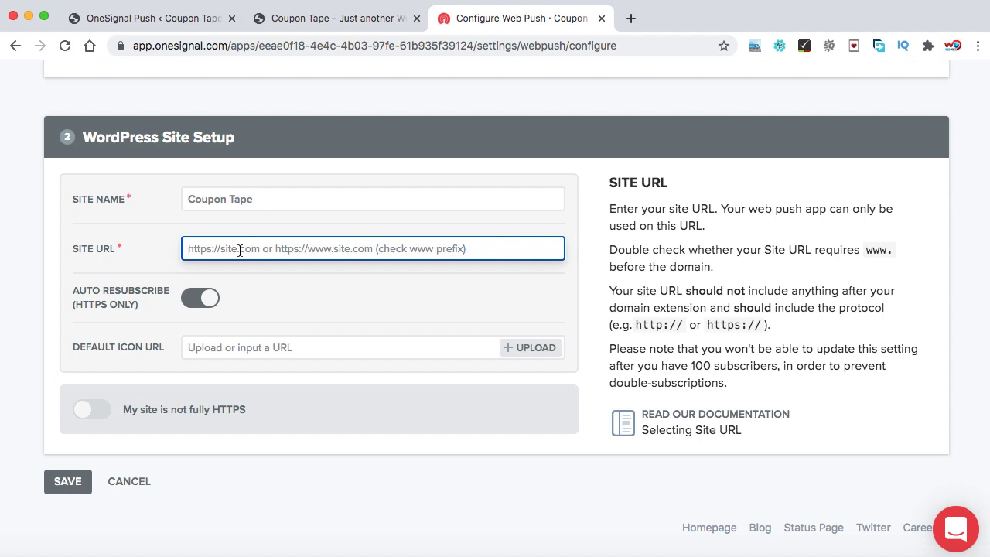
text(https://)
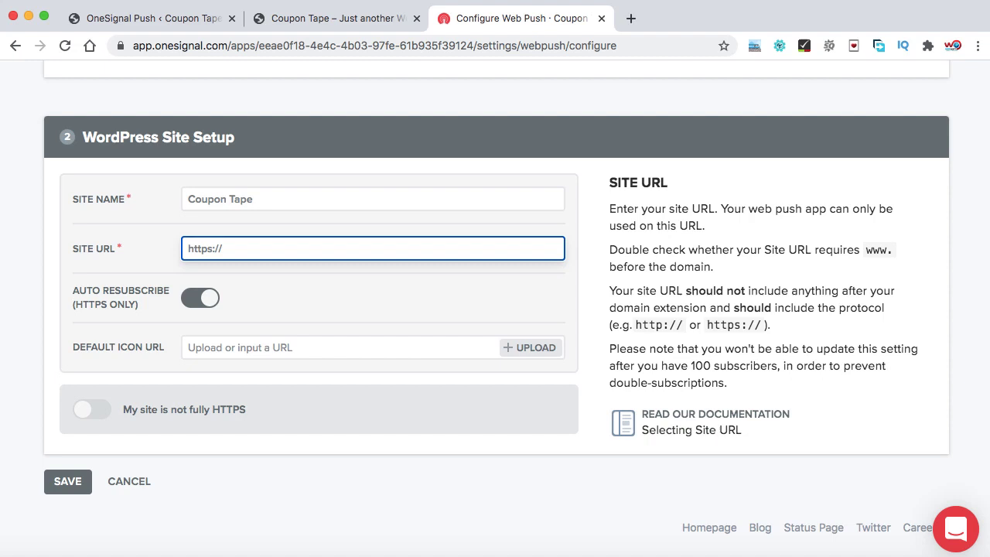
text(coupontape.com)
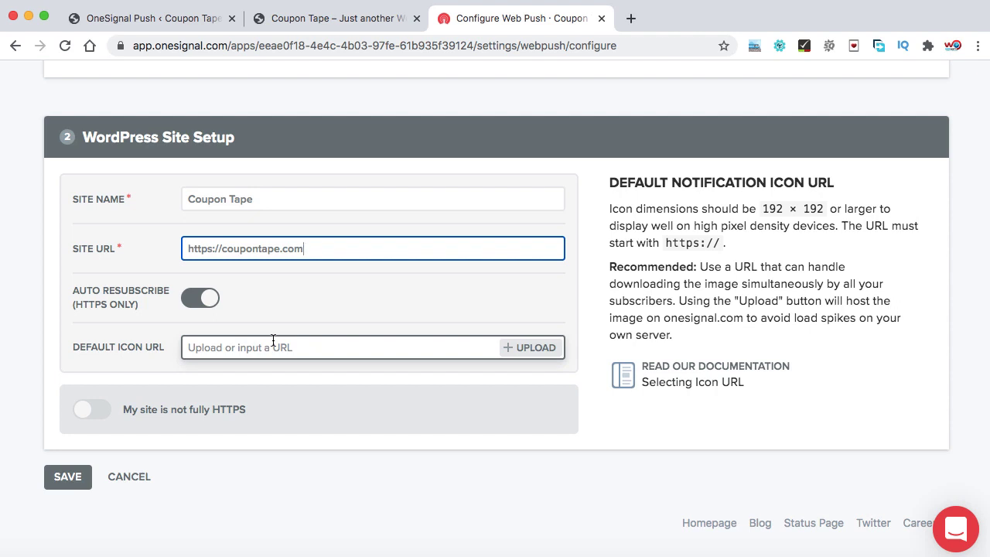
- Upload a default notification icon from the computer and save the WordPress site setup
click(528, 348)
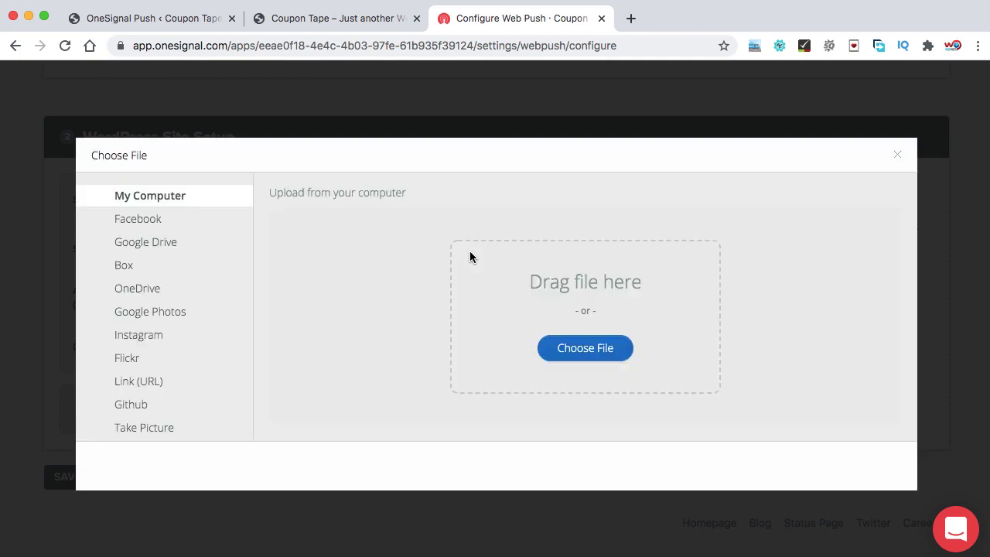
click(565, 350)
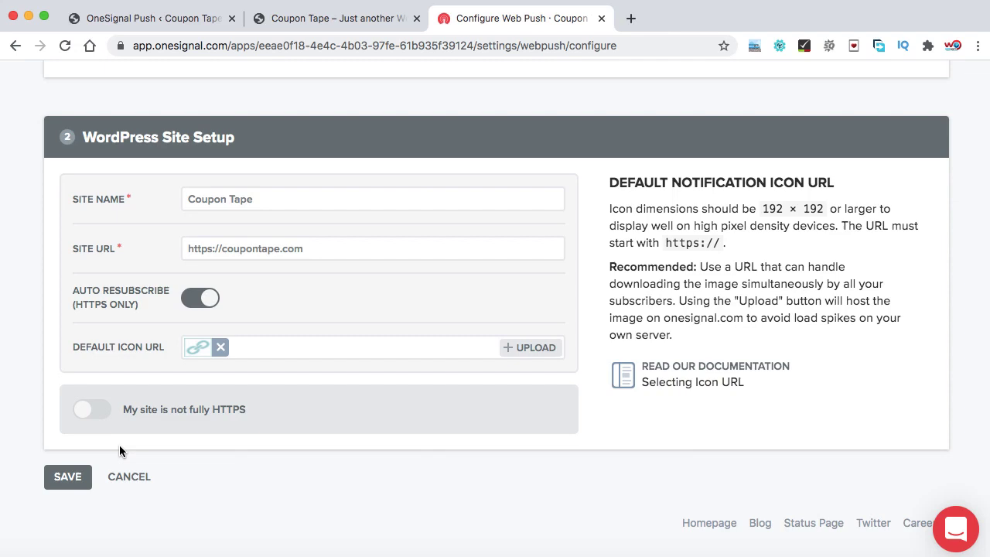
click(68, 475)
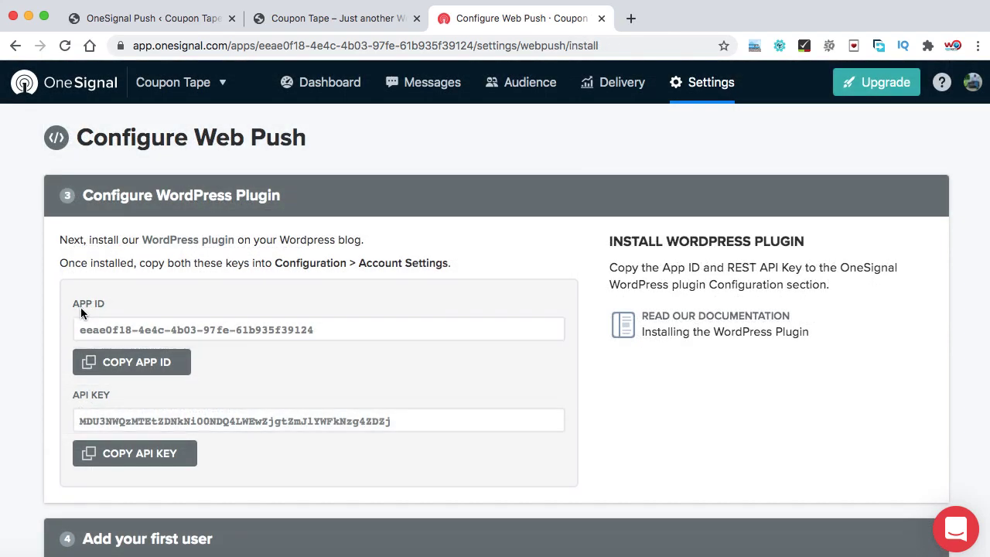
- Copy the app ID from OneSignal and open the OneSignal Push plugin's configuration settings in WordPress
click(130, 411)
click(136, 364)
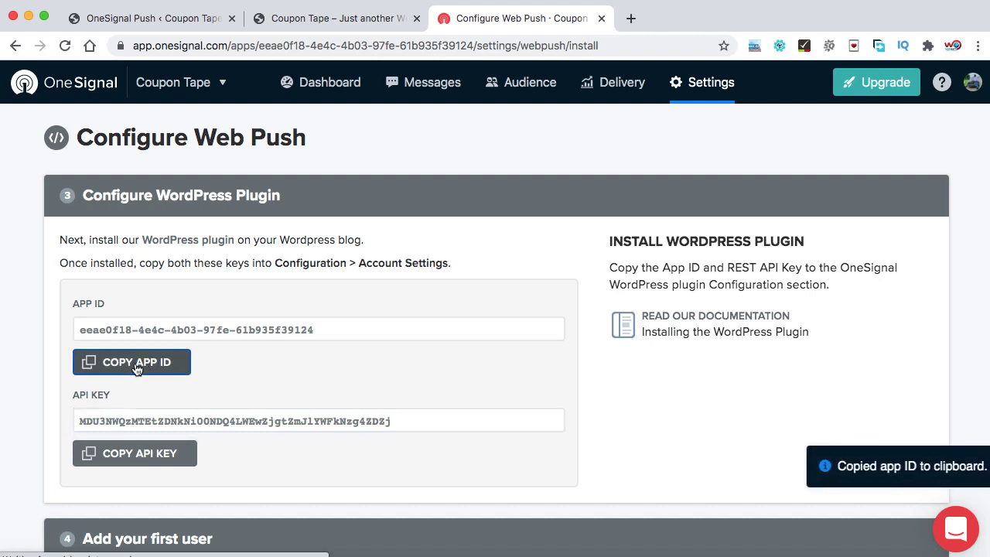
click(151, 20)
scroll(330, 211, down, 1)
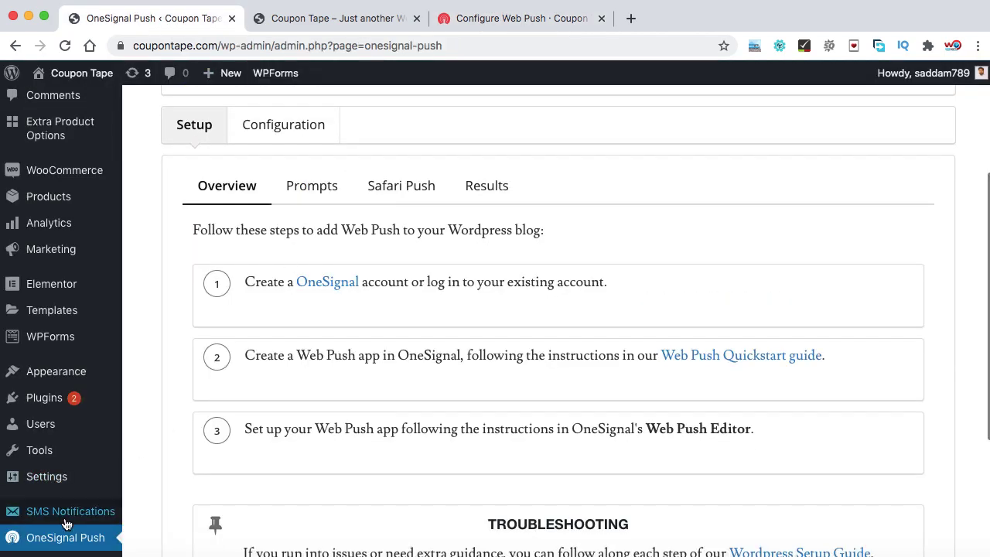
click(276, 130)
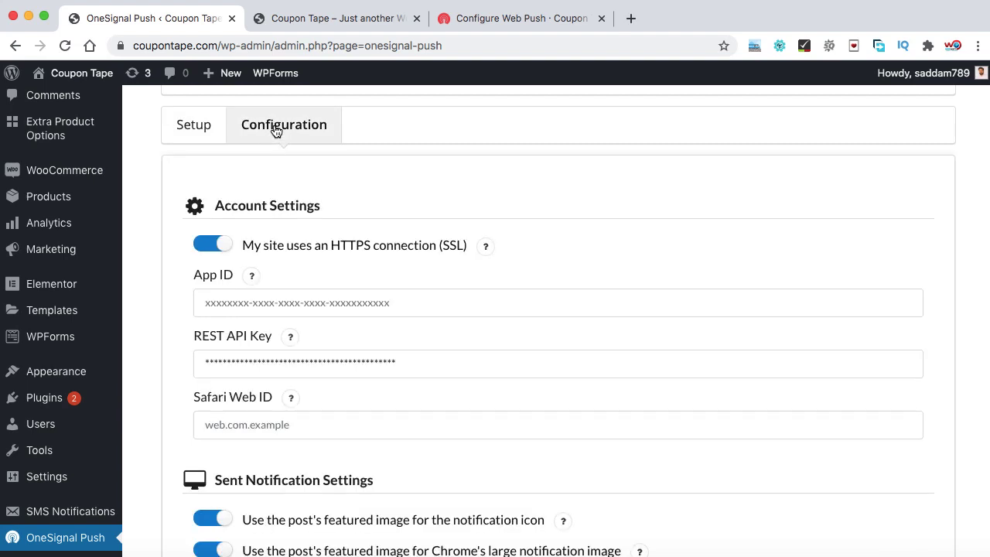
- Paste the app ID into the plugin's App ID field and copy the API key from OneSignal's web push configuration
click(244, 302)
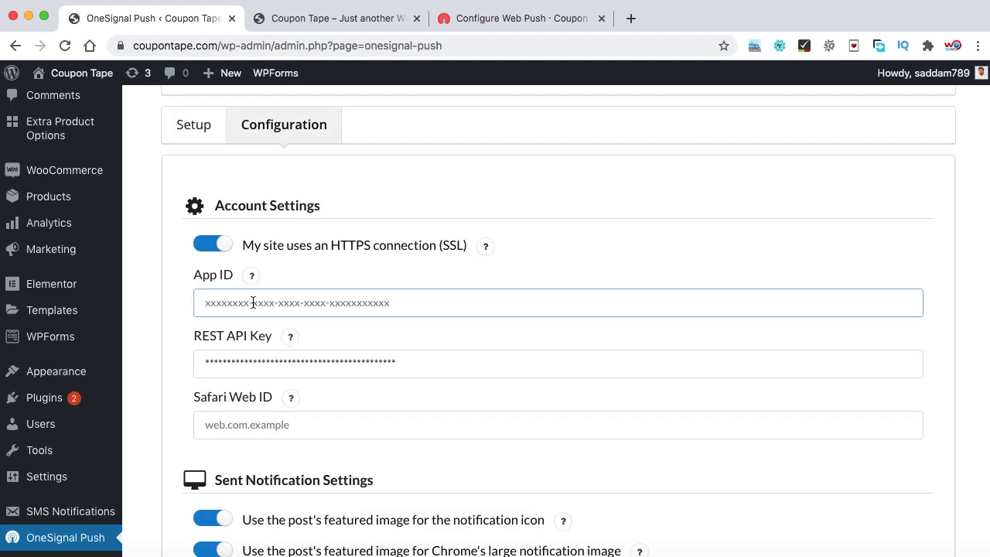
key(super+v)
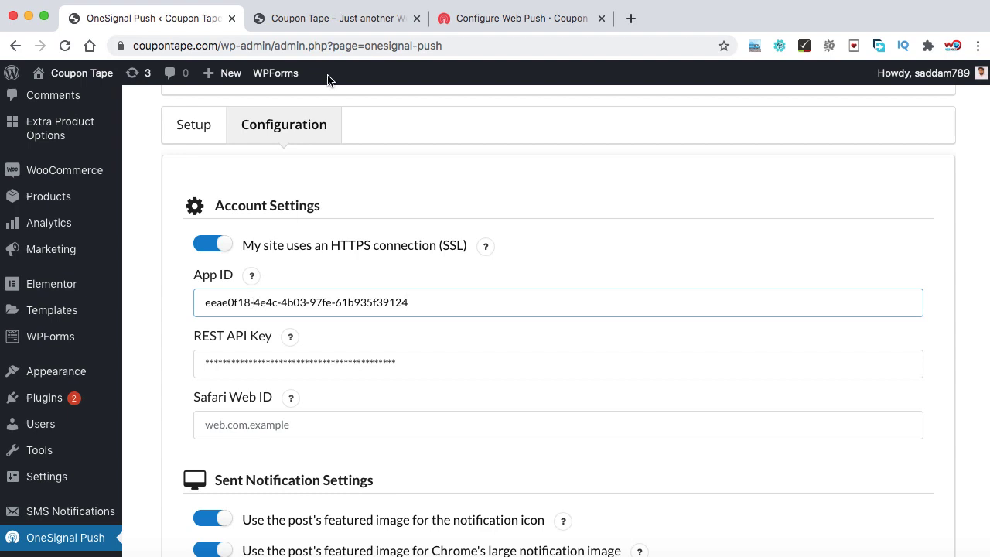
click(487, 19)
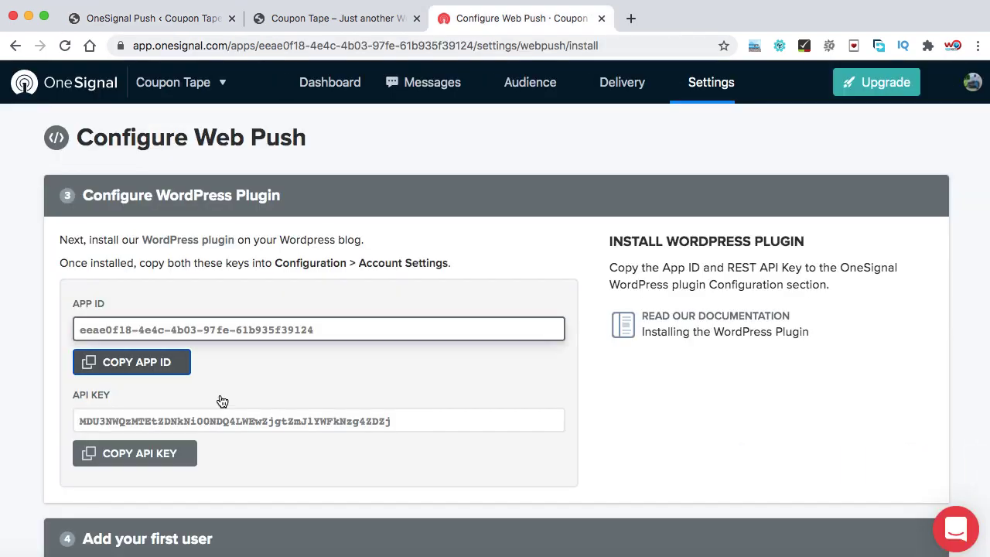
click(139, 456)
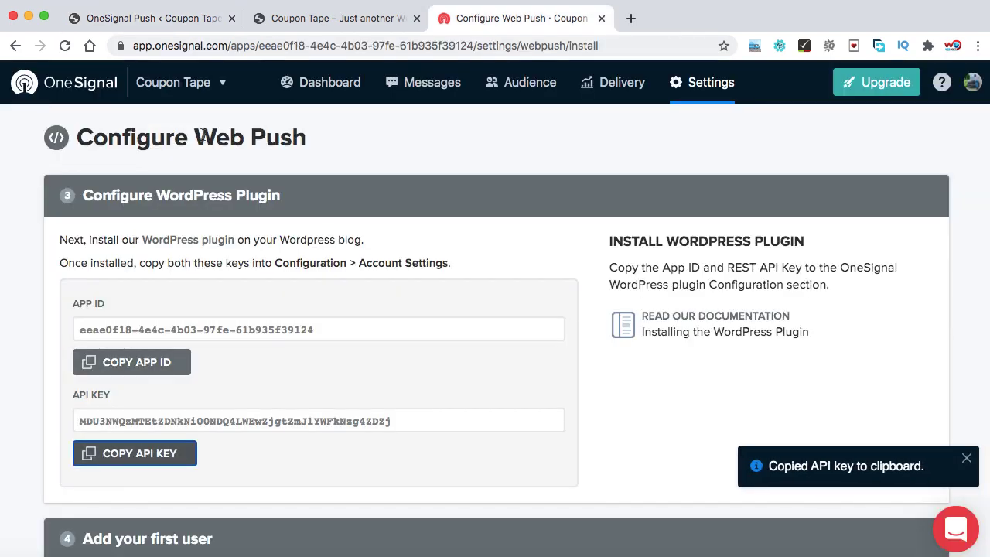
- Replace the REST API Key in the WordPress plugin's account settings with the API key copied from OneSignal
click(145, 19)
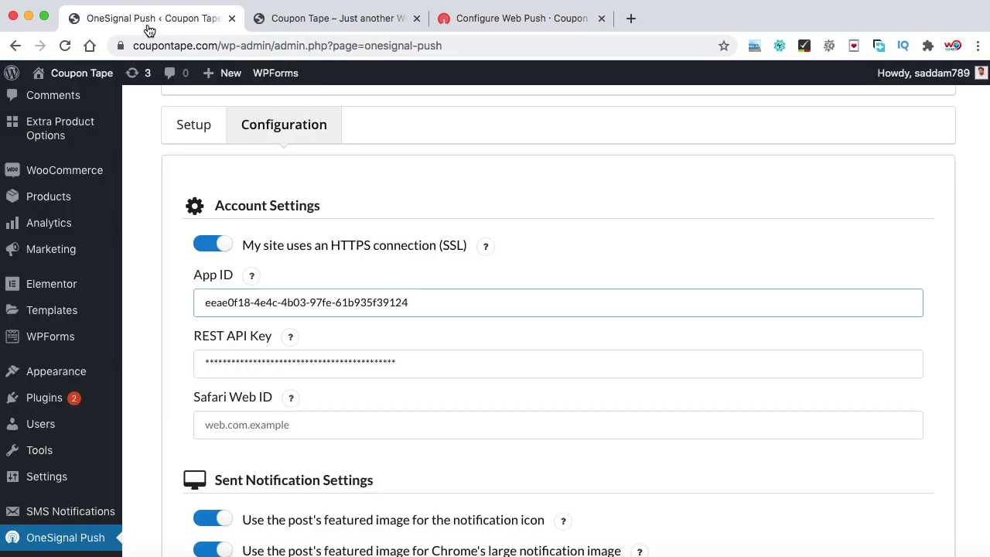
click(295, 362)
key(super+a)
key(BackSpace)
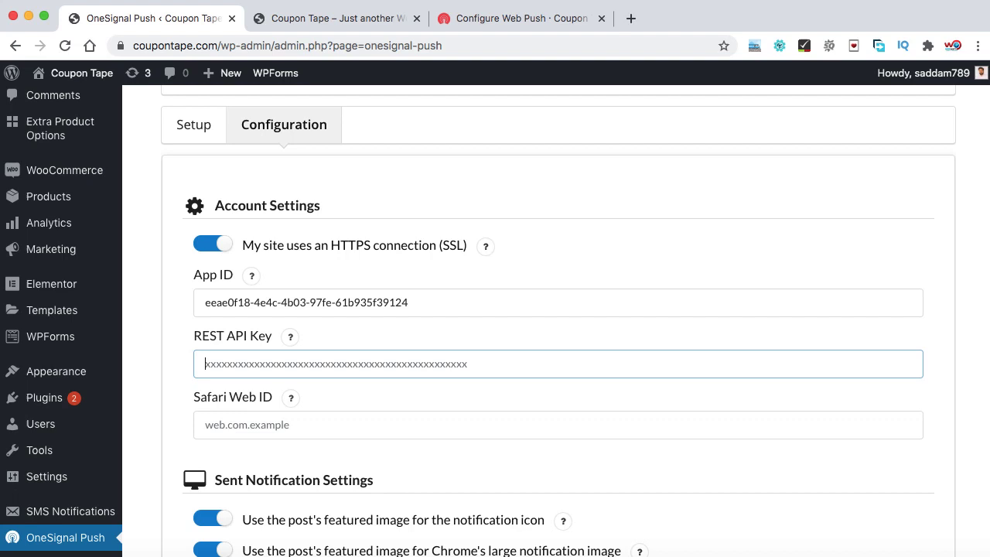
key(super+v)
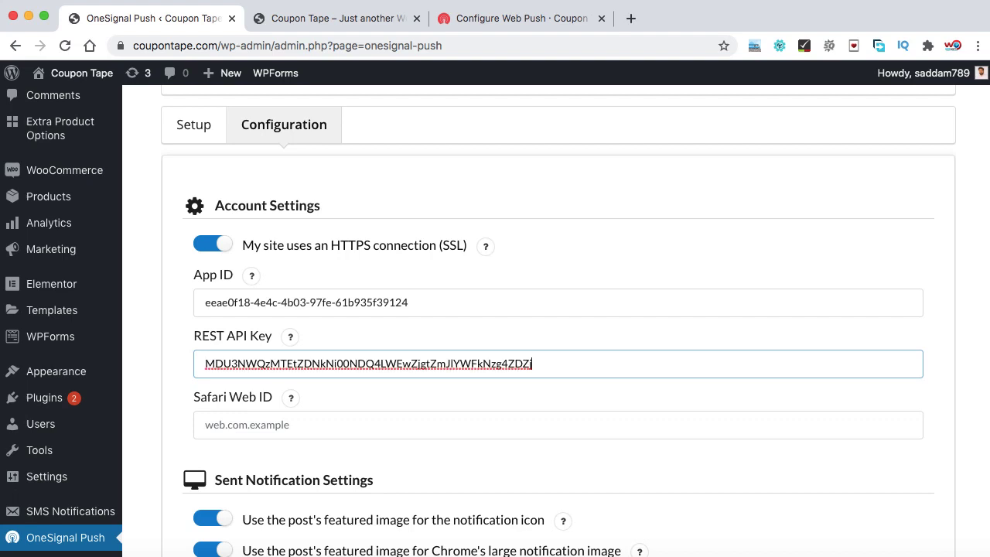
- Review the plugin's notification, Subscription Bell, prompt and advanced settings, and save the configuration
scroll(495, 321, down, 5)
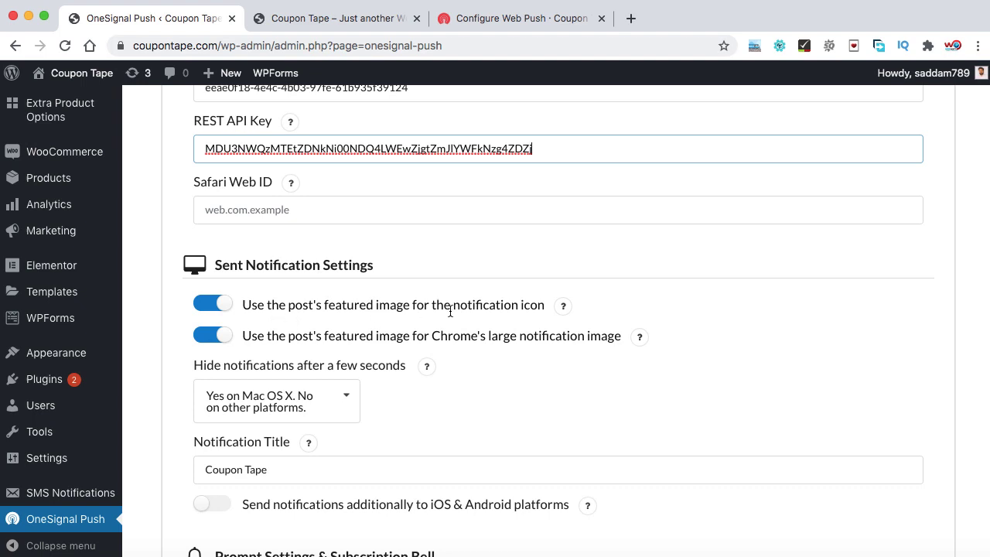
scroll(450, 310, down, 3)
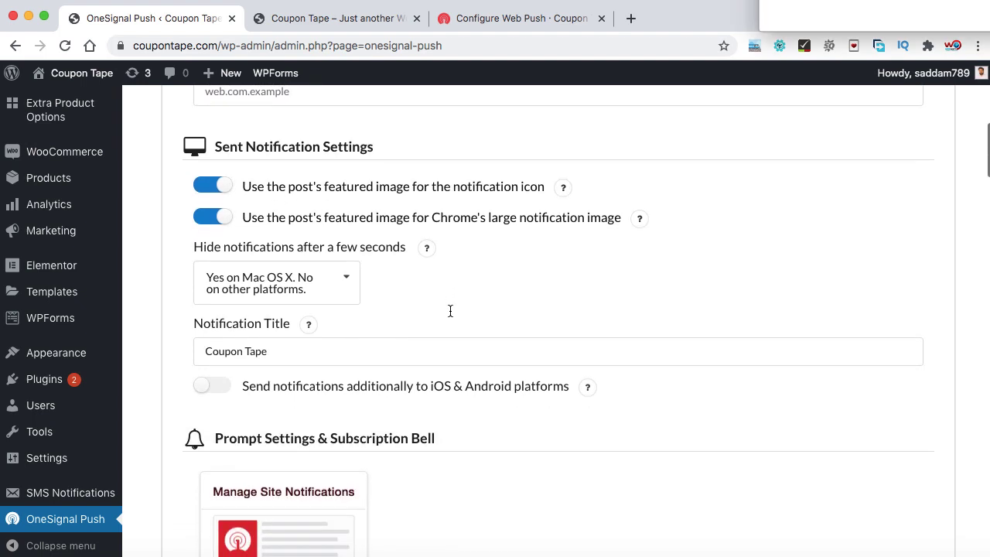
scroll(450, 310, down, 2)
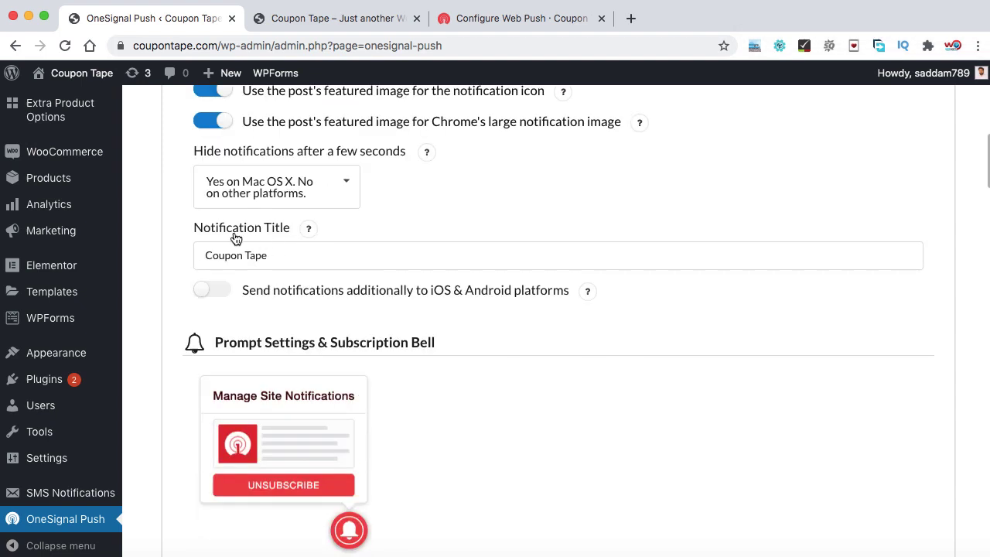
drag(288, 253, 206, 257)
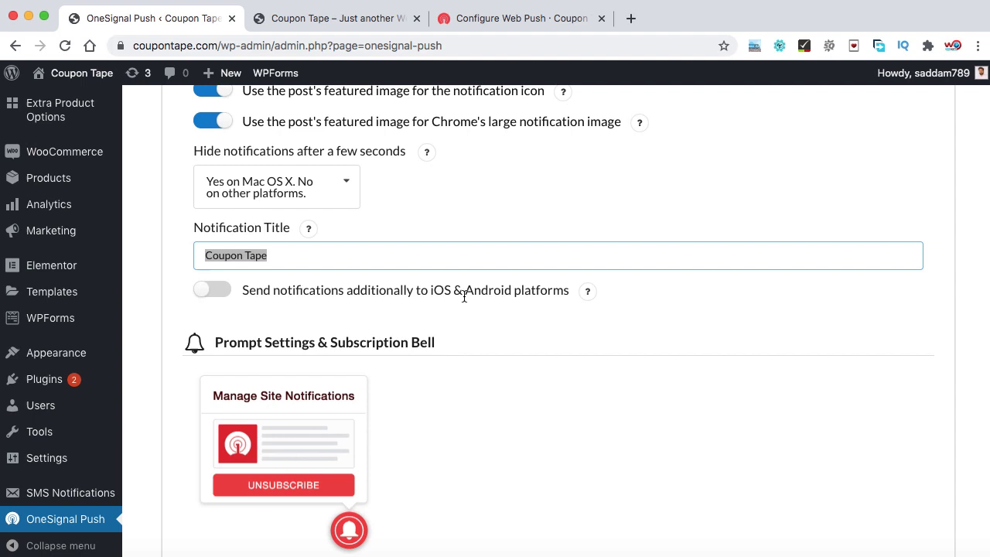
scroll(464, 296, down, 5)
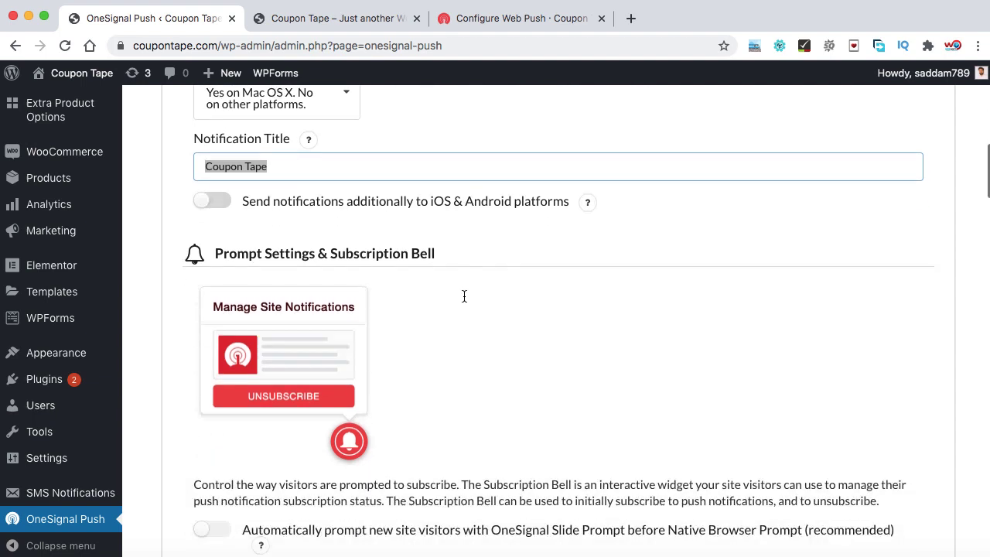
scroll(464, 296, down, 1)
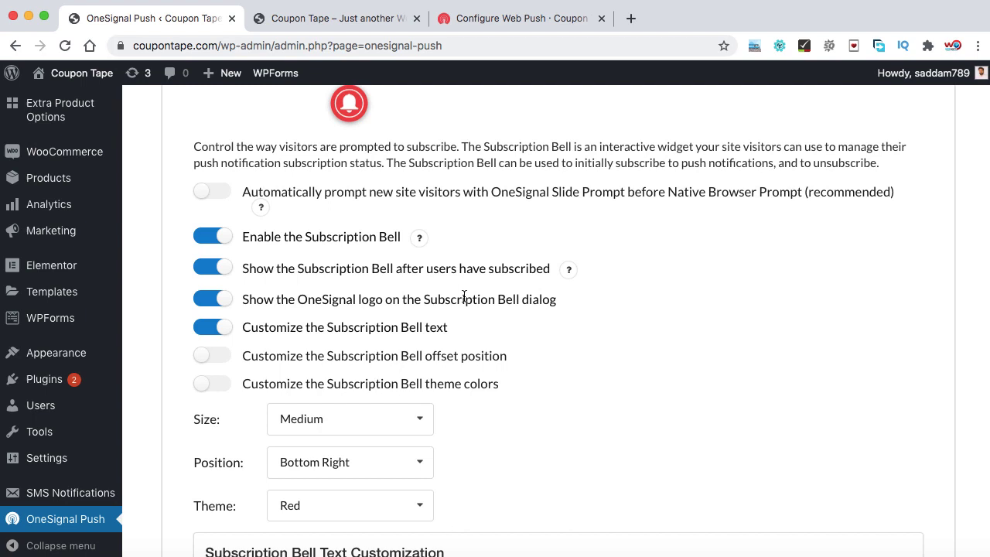
scroll(464, 296, down, 4)
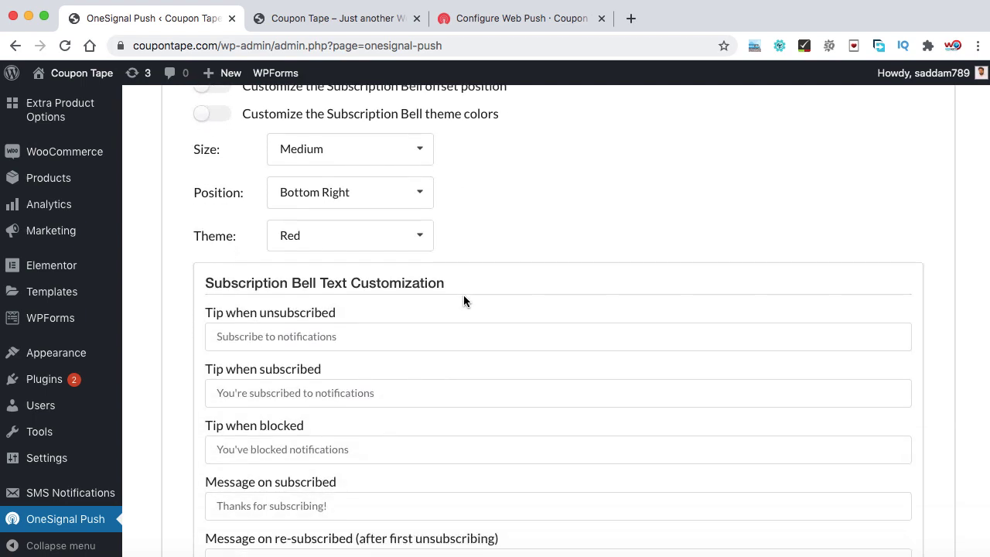
scroll(464, 300, down, 2)
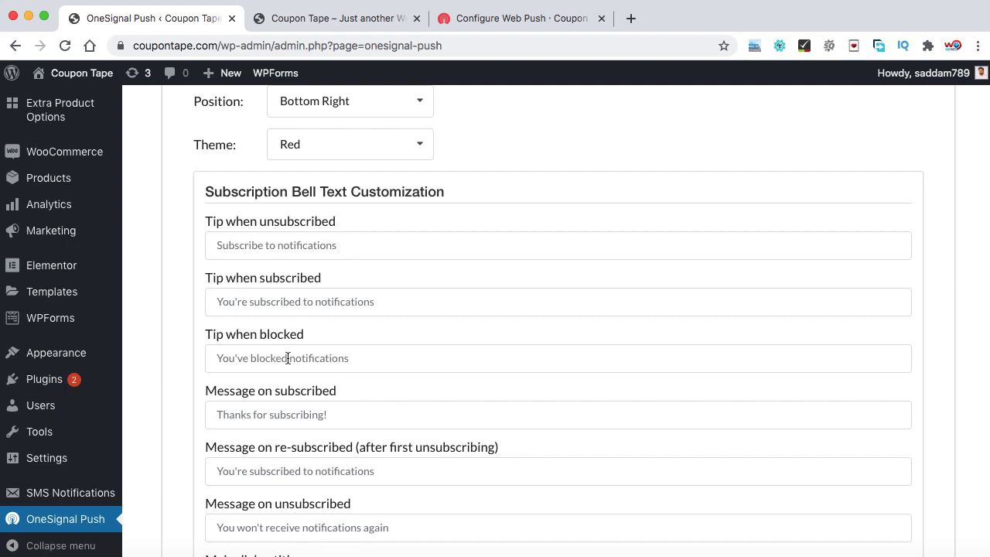
scroll(287, 358, down, 5)
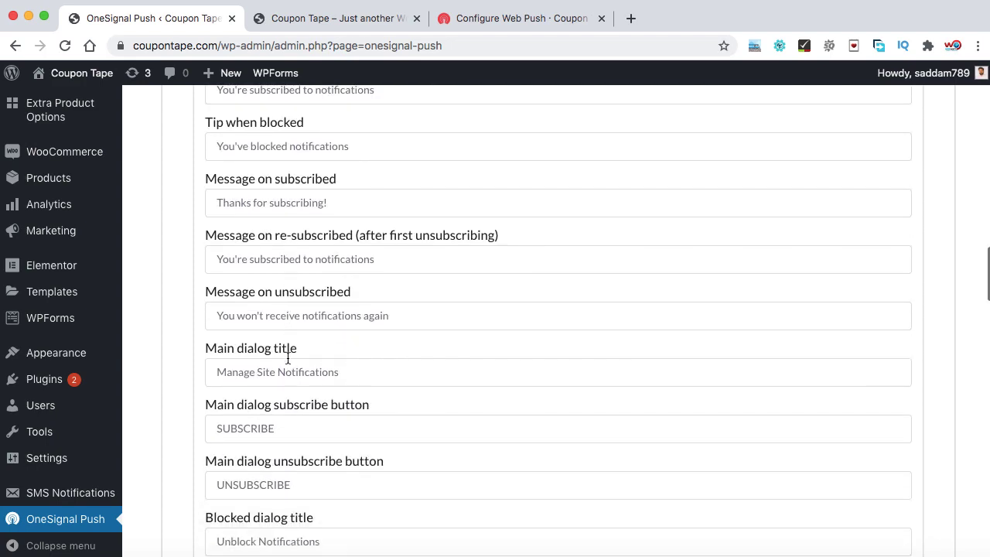
scroll(288, 358, down, 15)
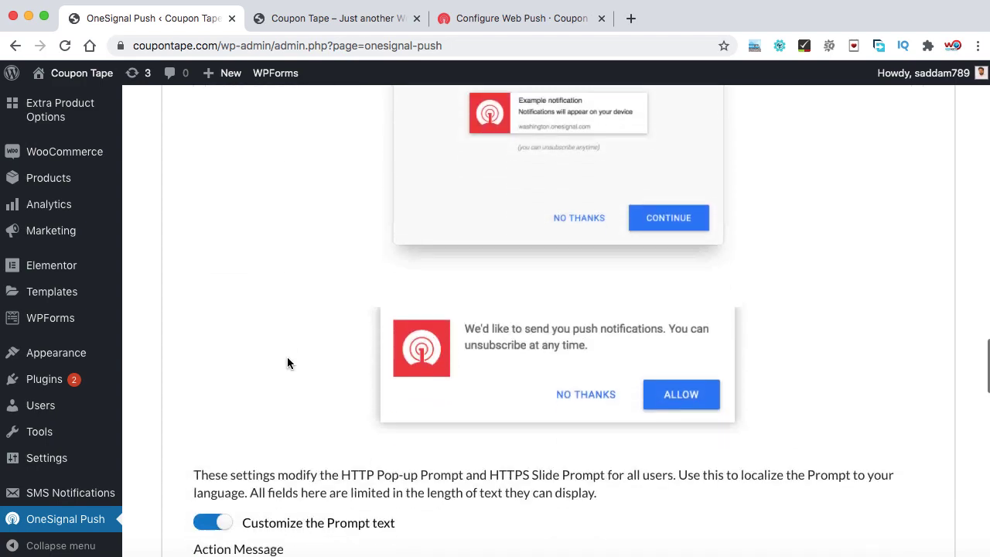
scroll(287, 357, down, 15)
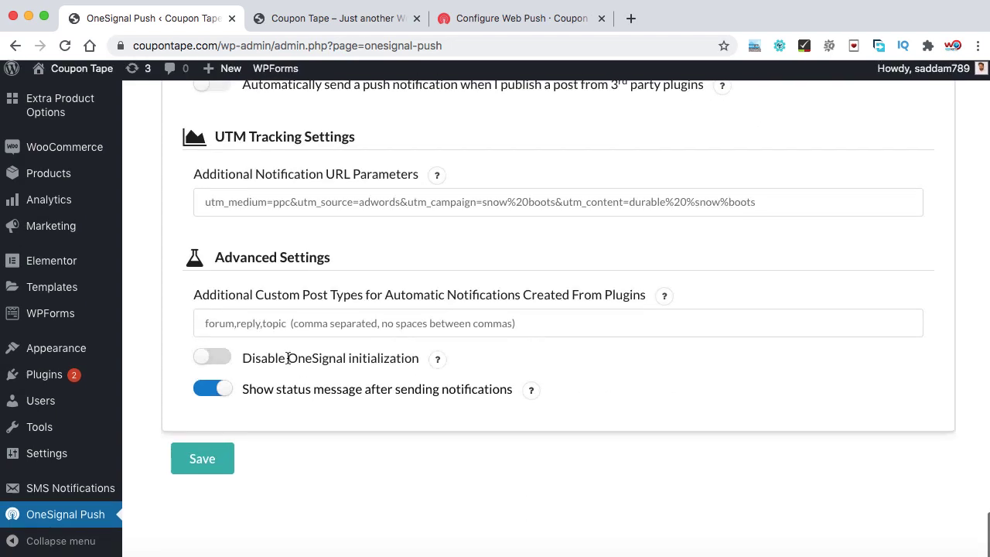
click(207, 467)
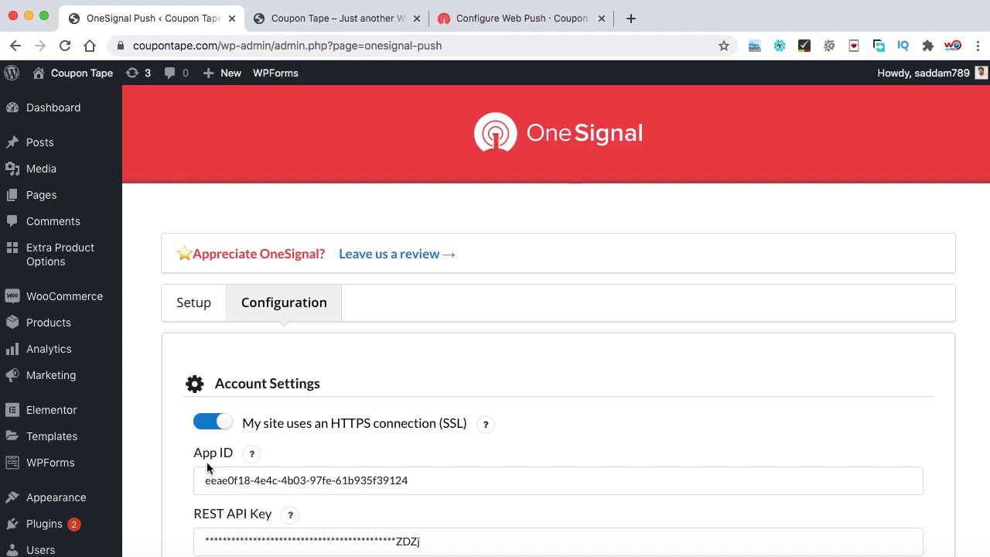
- Reload the coupontape.com homepage, subscribe through the notification bell and allow the site to show notifications
click(329, 19)
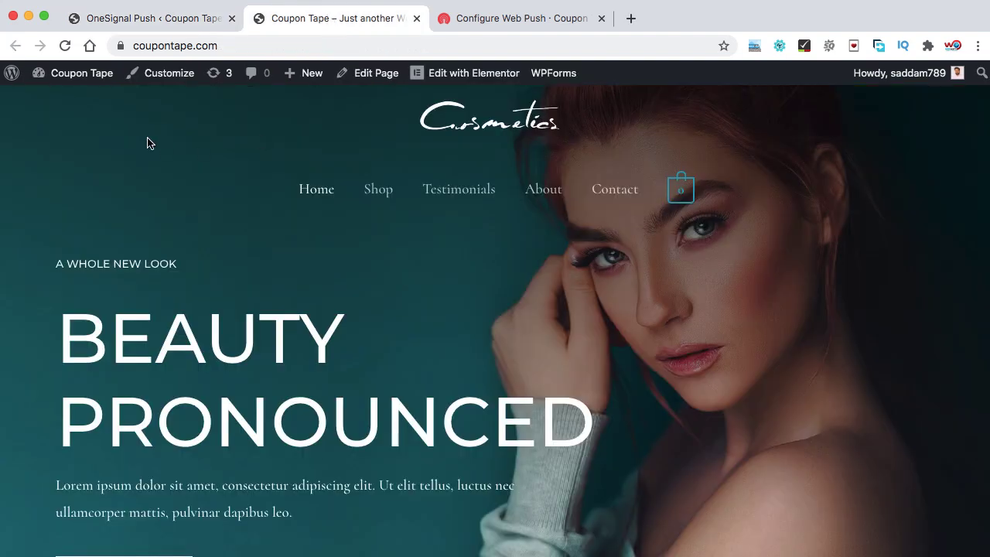
click(65, 47)
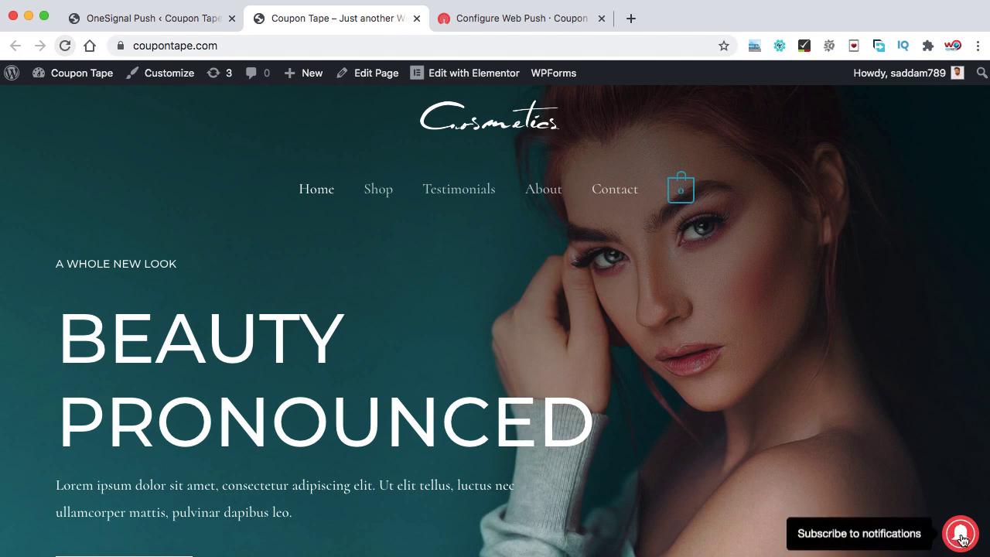
click(962, 538)
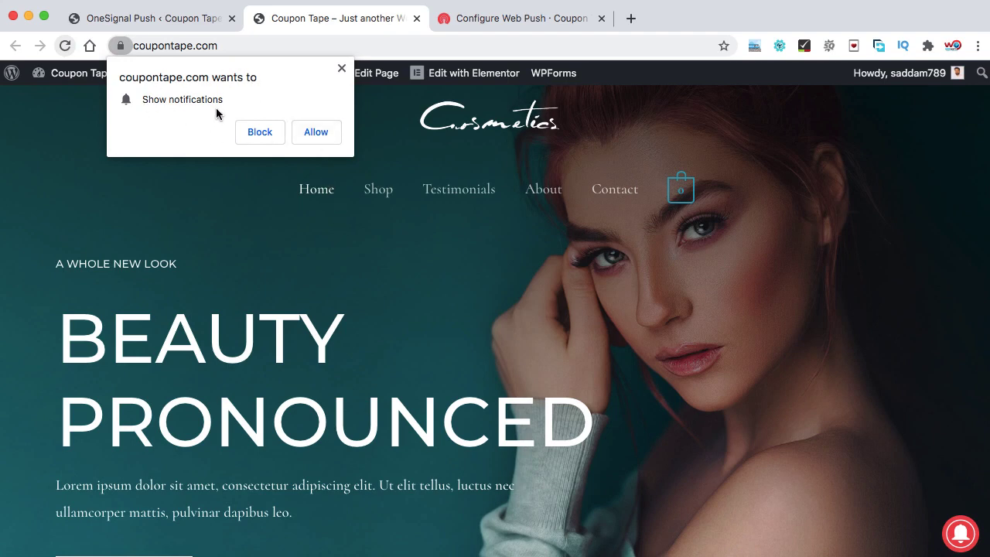
click(305, 133)
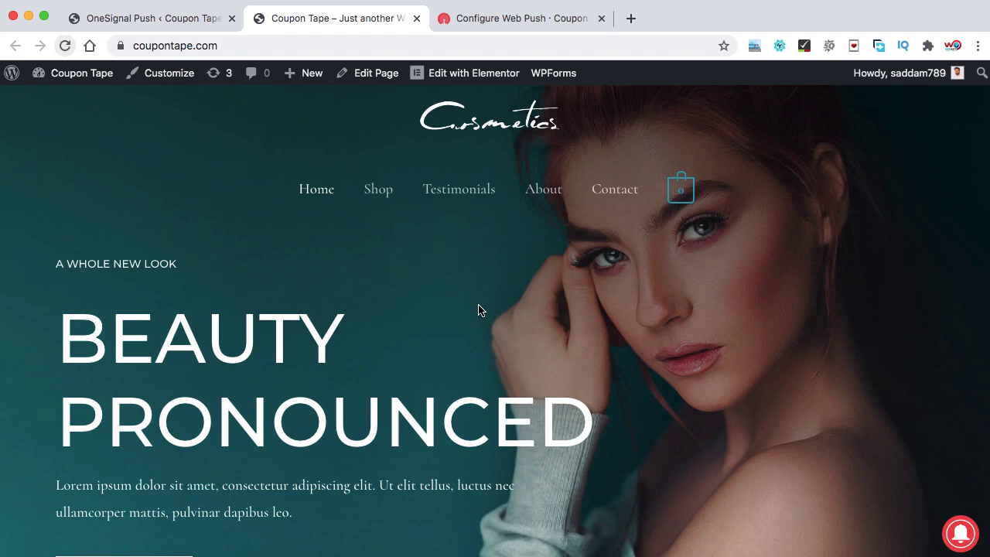
- Examine the Subscription Bell's size, position, text and prompt options in the plugin configuration, and return to the coupontape.com homepage
click(142, 18)
scroll(447, 275, down, 5)
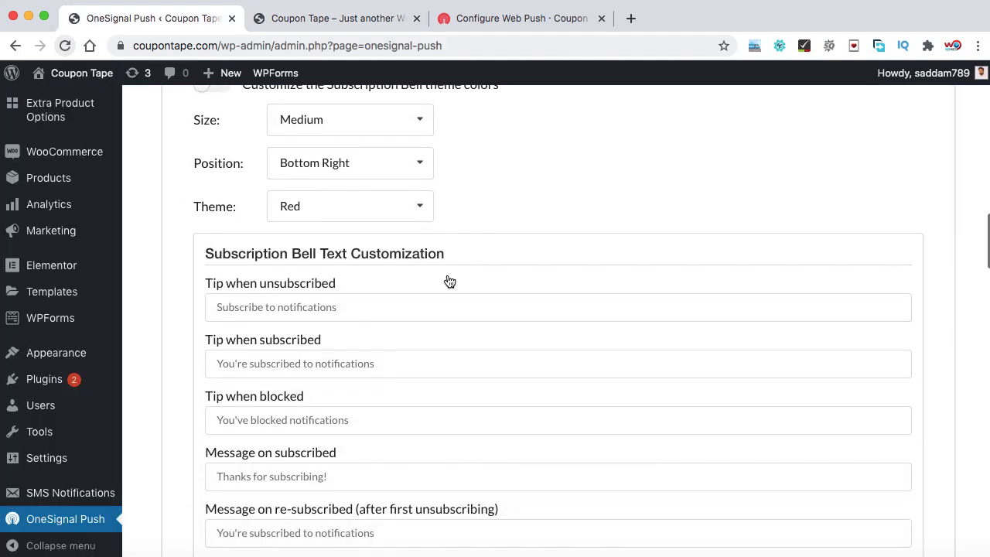
click(420, 207)
click(418, 164)
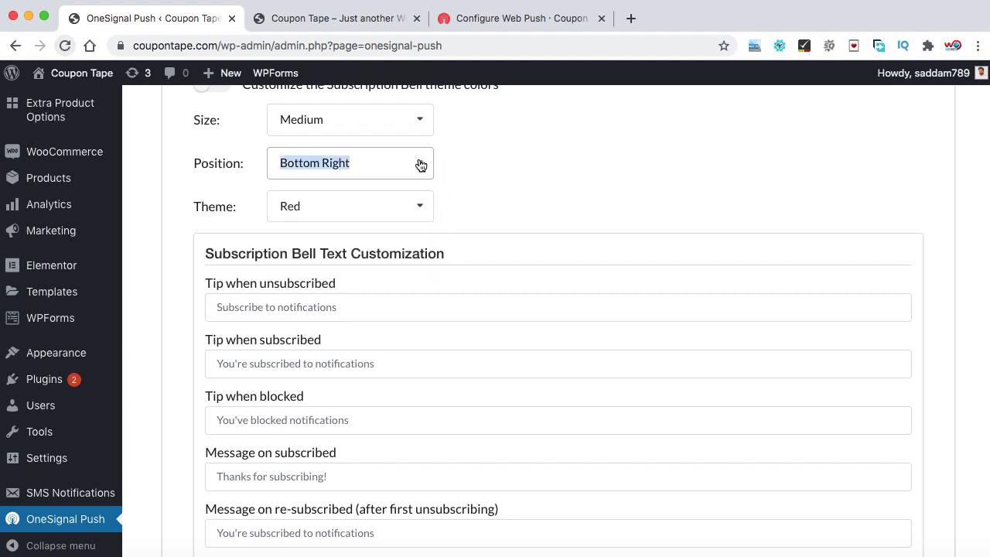
click(418, 163)
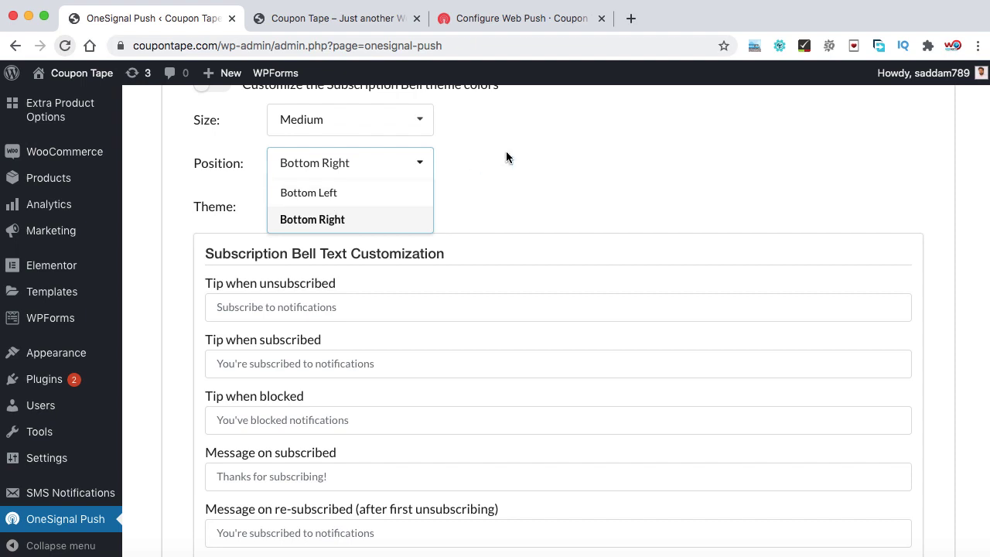
click(415, 121)
click(414, 121)
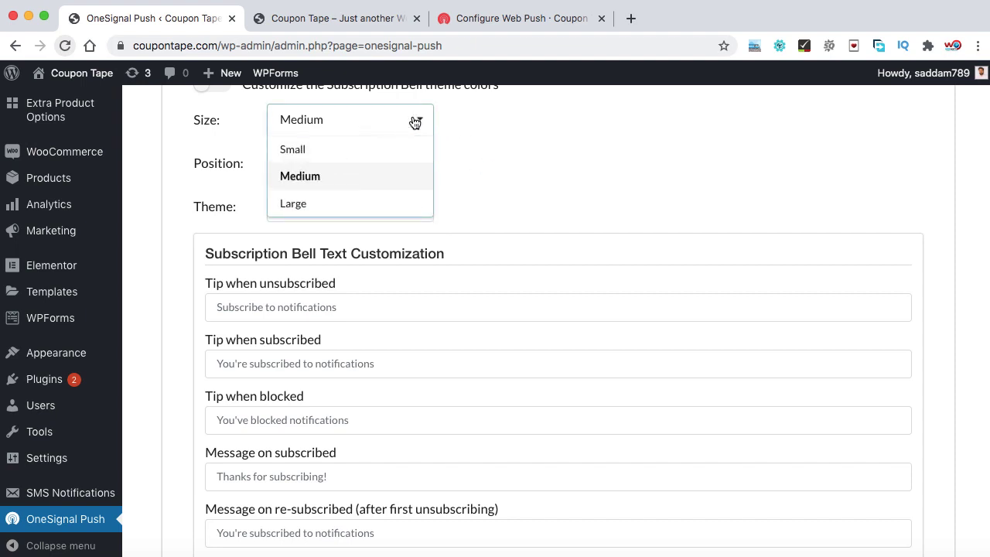
click(497, 148)
scroll(498, 147, down, 5)
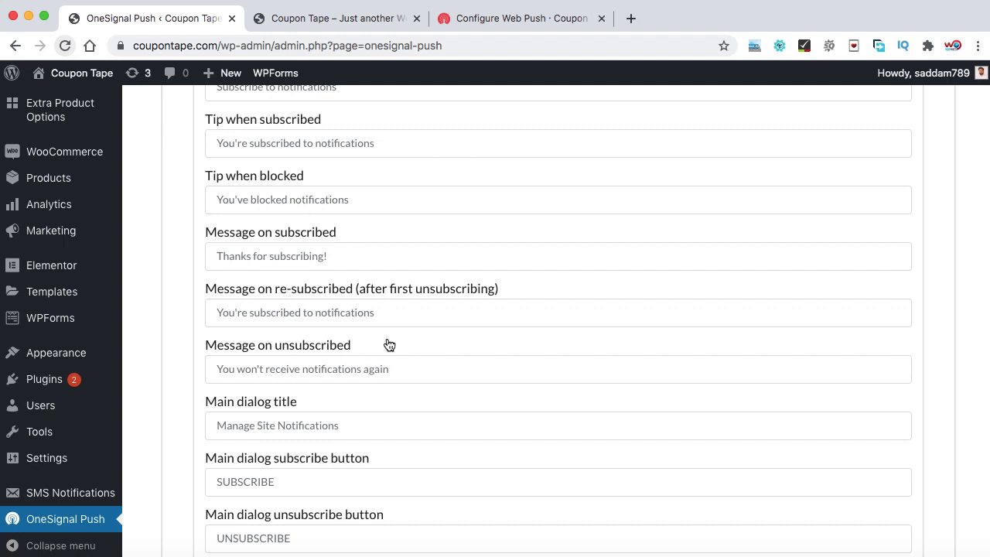
scroll(389, 344, down, 4)
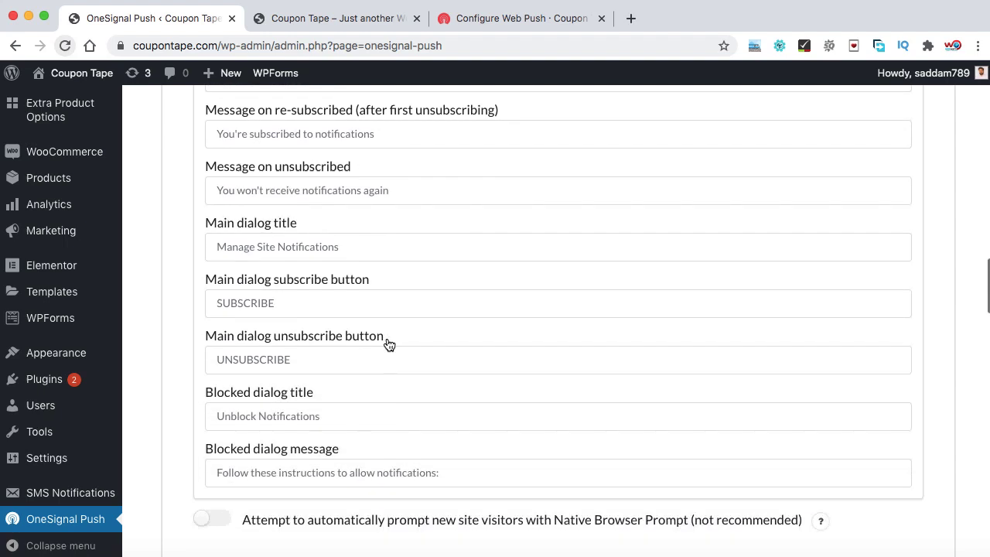
scroll(389, 344, down, 8)
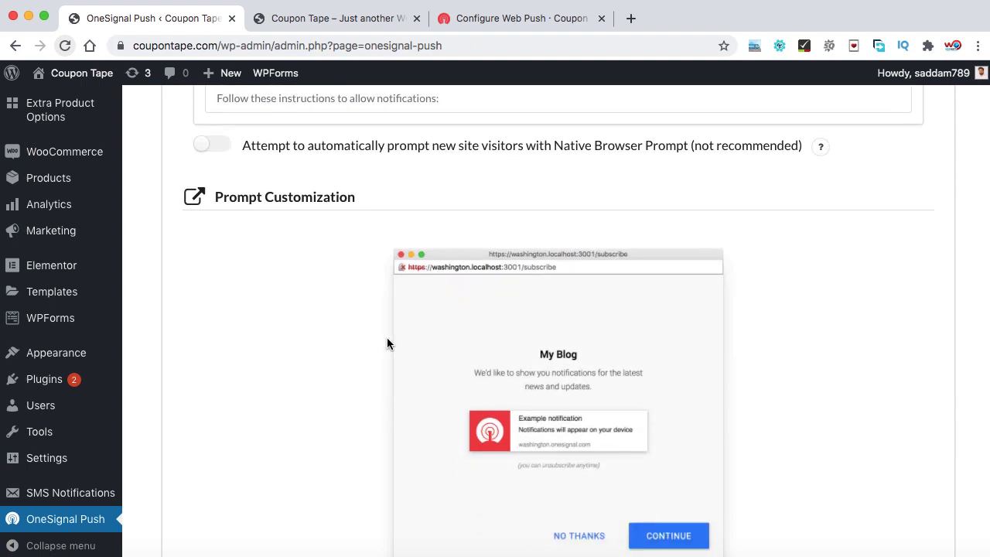
click(340, 19)
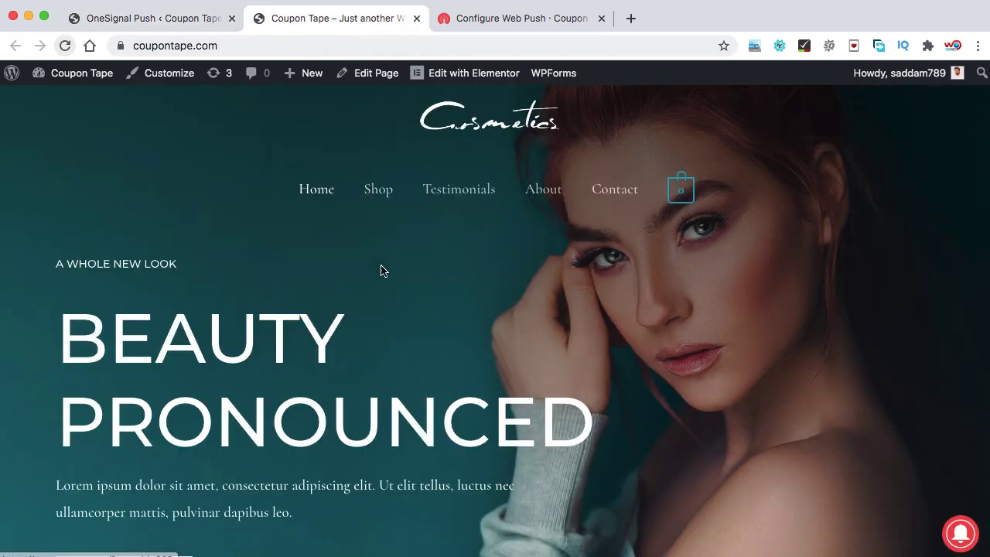